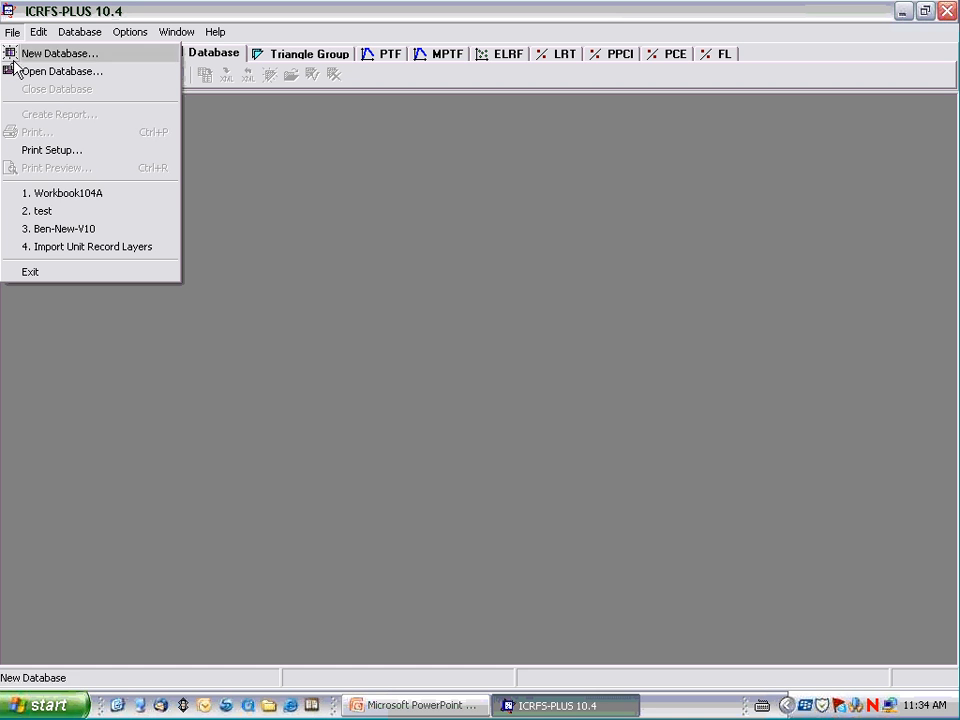
Open the Workbook104A database and maximize its window.
click(237, 224)
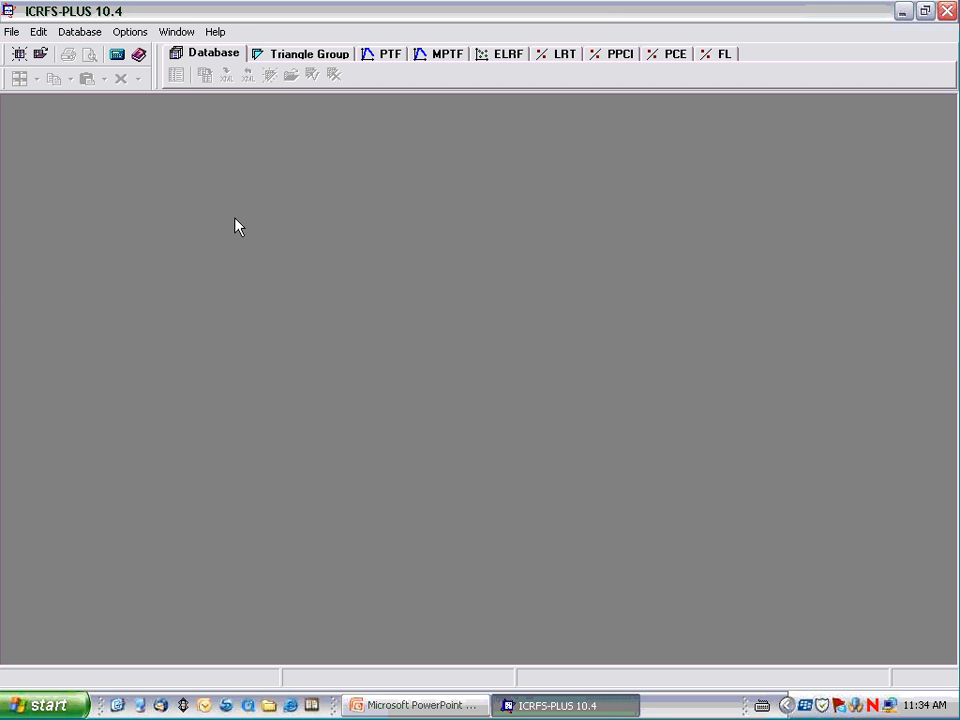
click(40, 56)
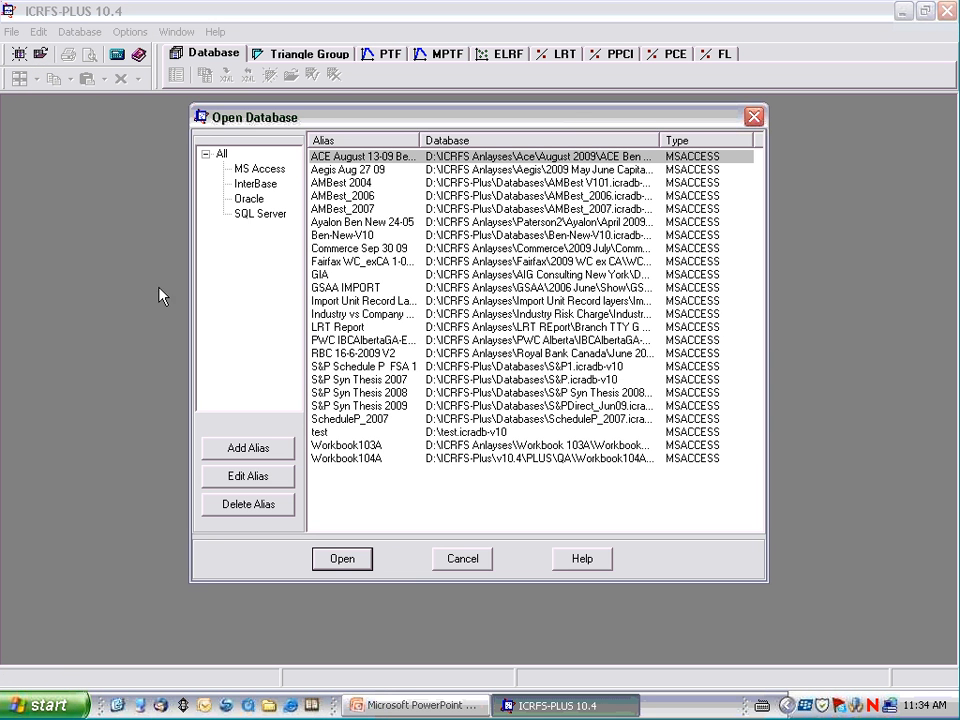
double_click(345, 458)
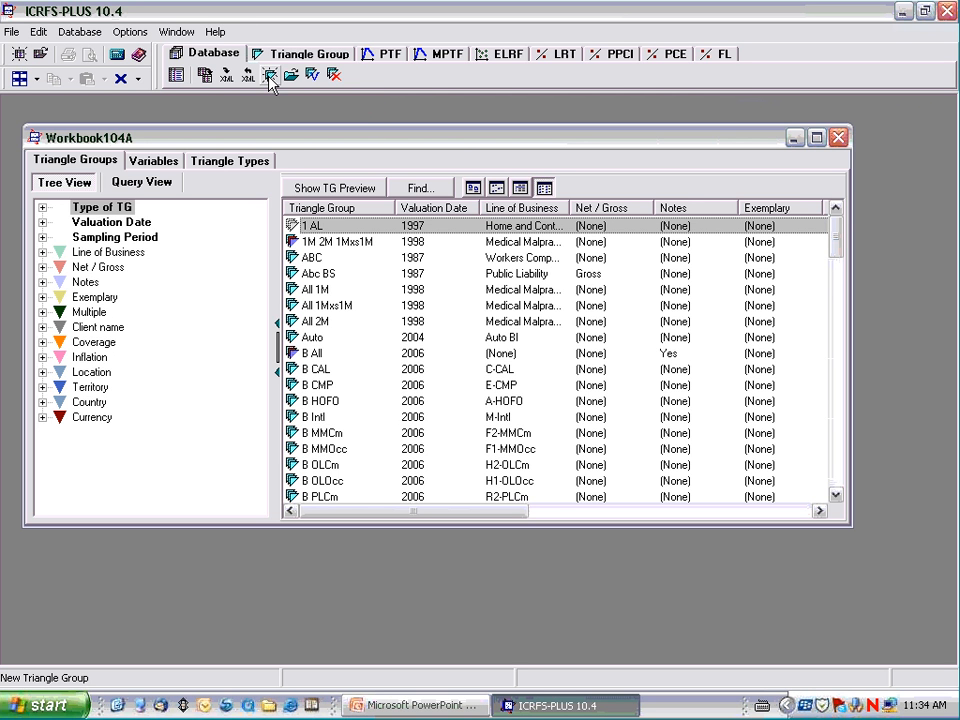
right_click(364, 339)
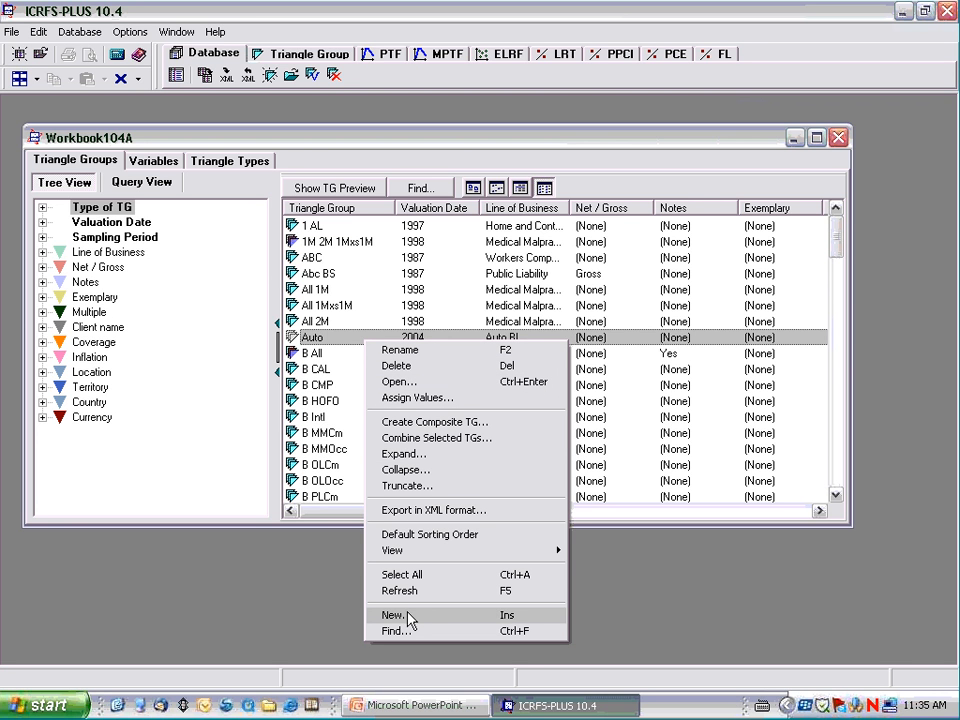
click(349, 370)
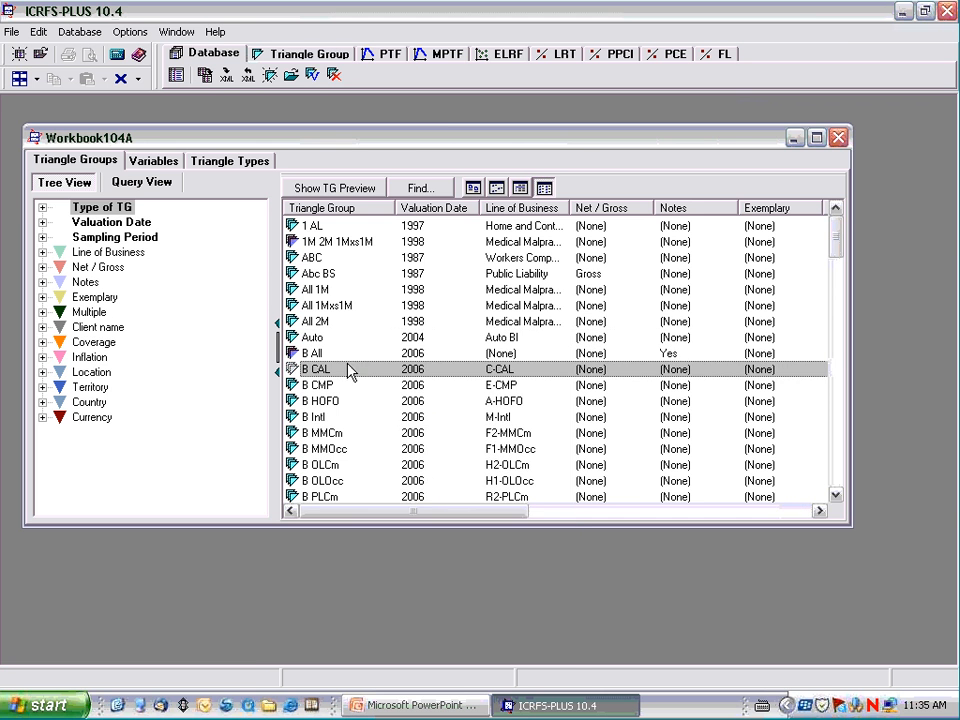
click(817, 138)
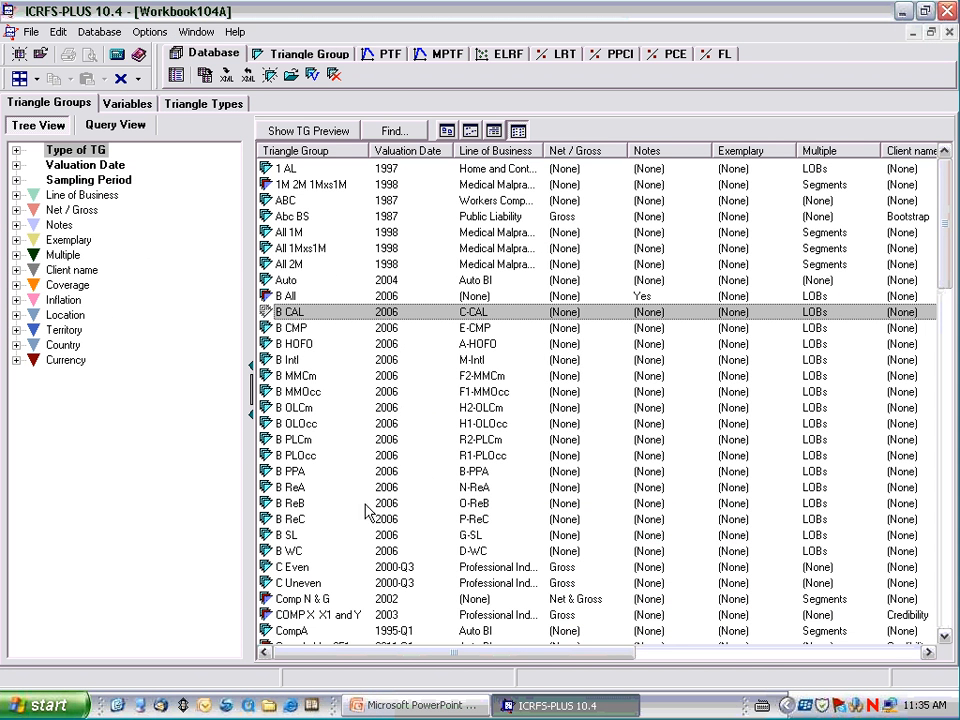
Open the PL(I) dataset of the C Uneven triangle group and copy its entire incremental paid-loss table.
double_click(289, 584)
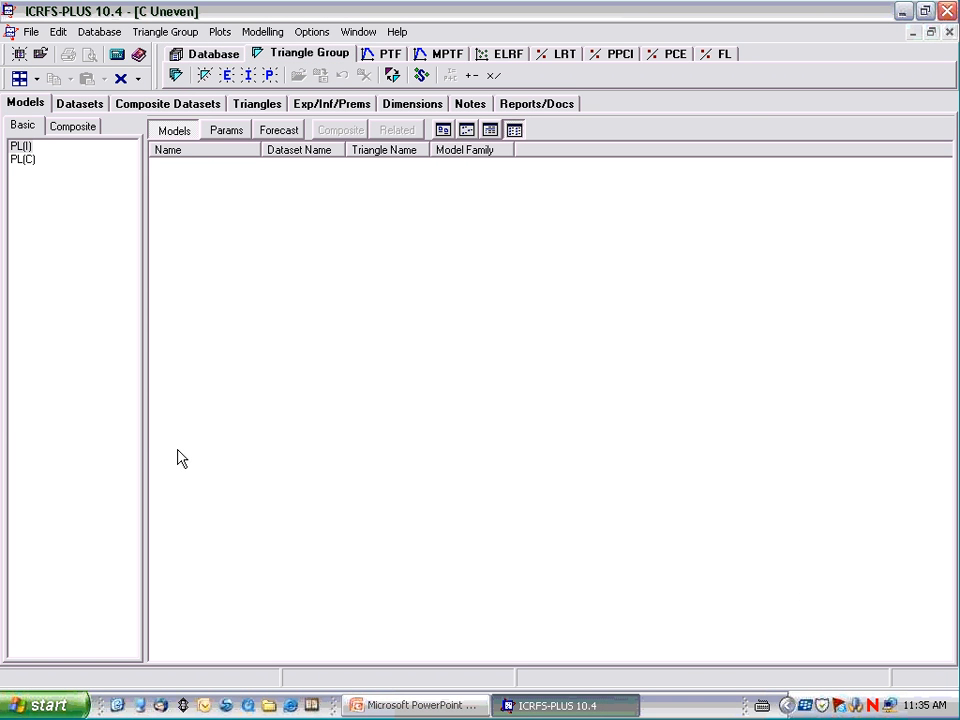
click(79, 105)
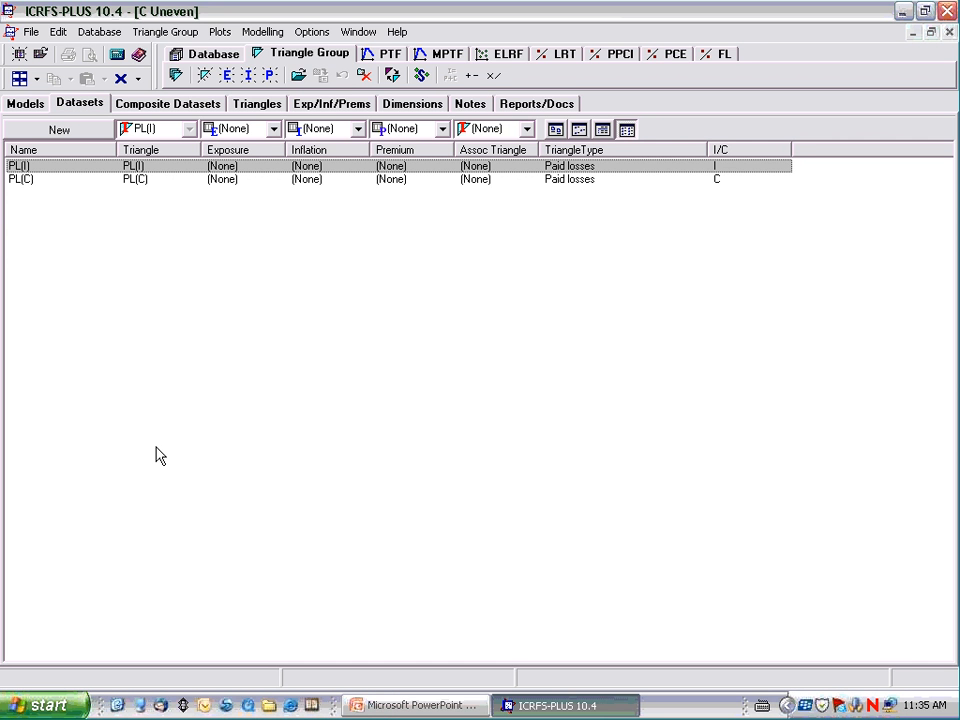
double_click(25, 170)
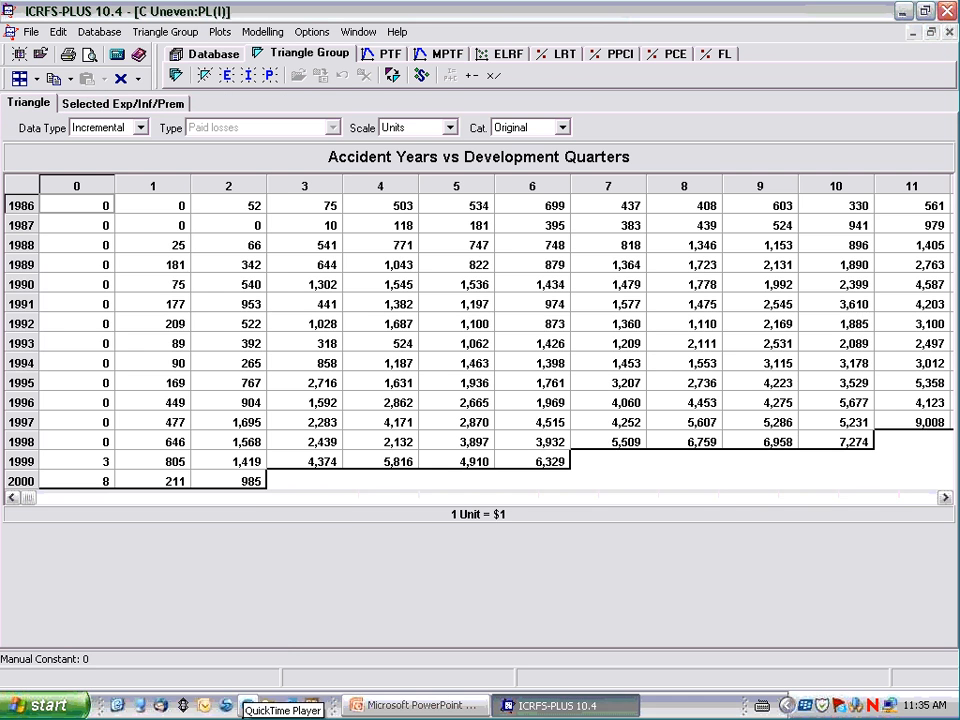
right_click(290, 264)
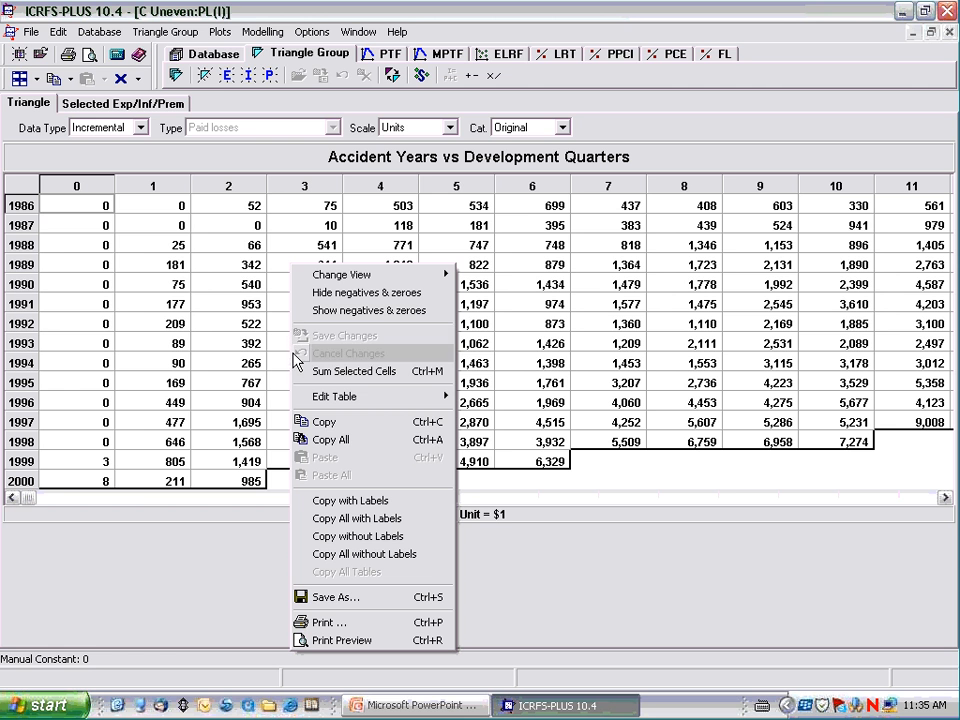
click(338, 440)
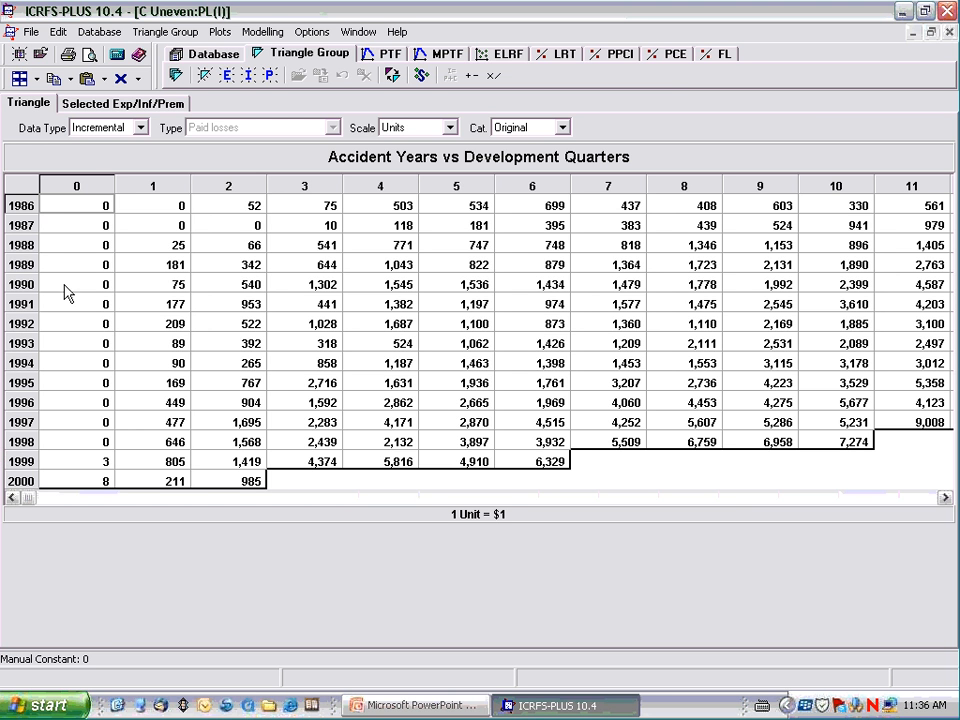
Examine the accident year 2000 development cells and C Uneven's dimensions diagram, closing both the dataset and the triangle group.
click(79, 482)
click(135, 481)
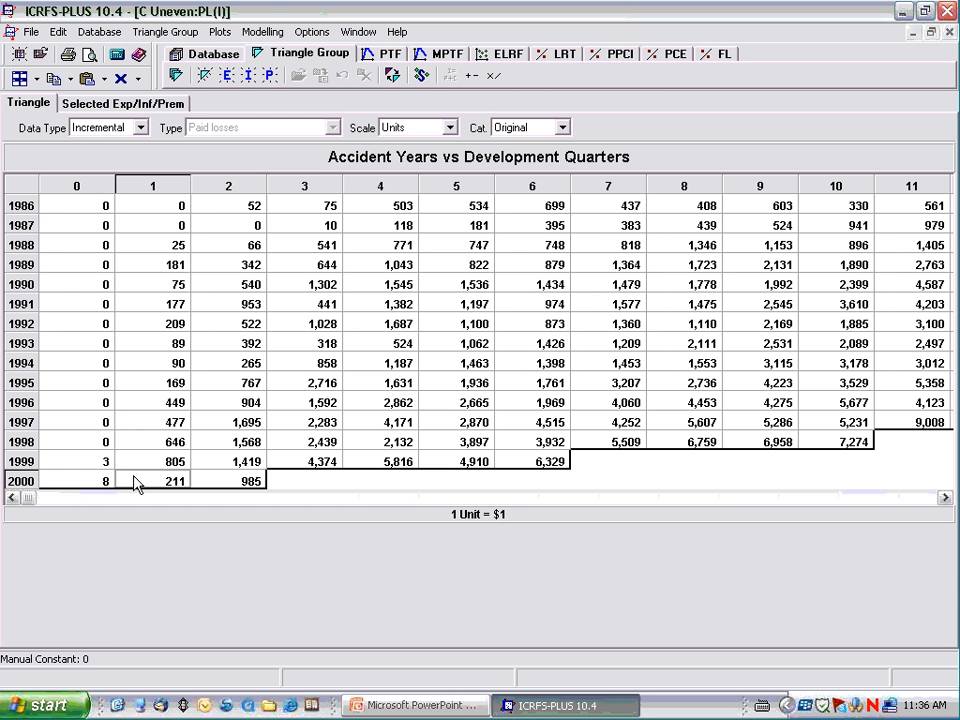
click(232, 486)
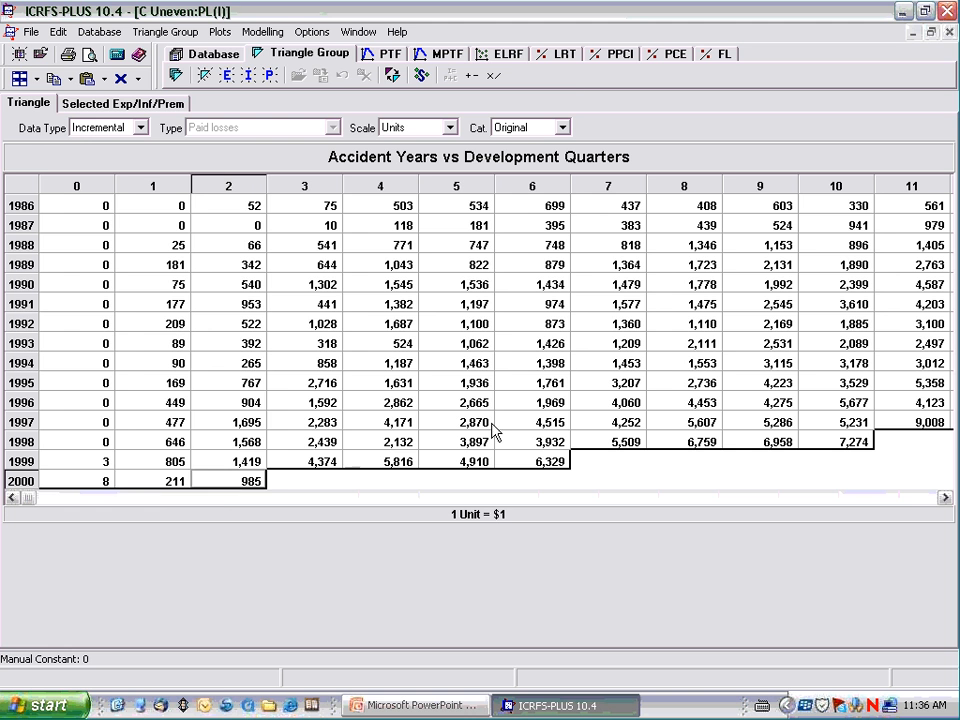
click(949, 33)
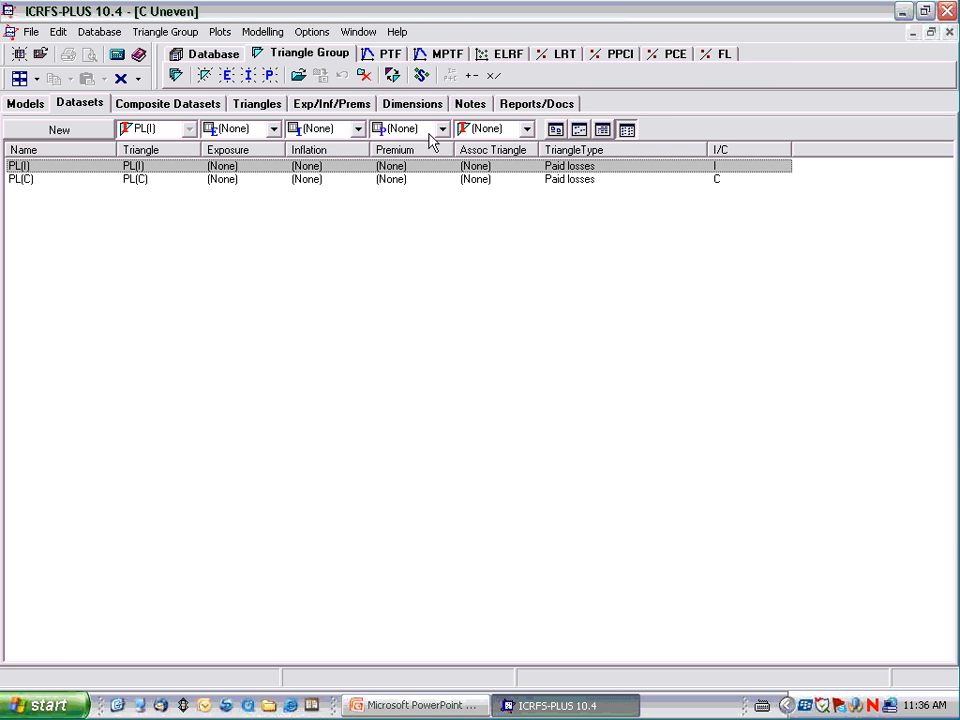
click(405, 108)
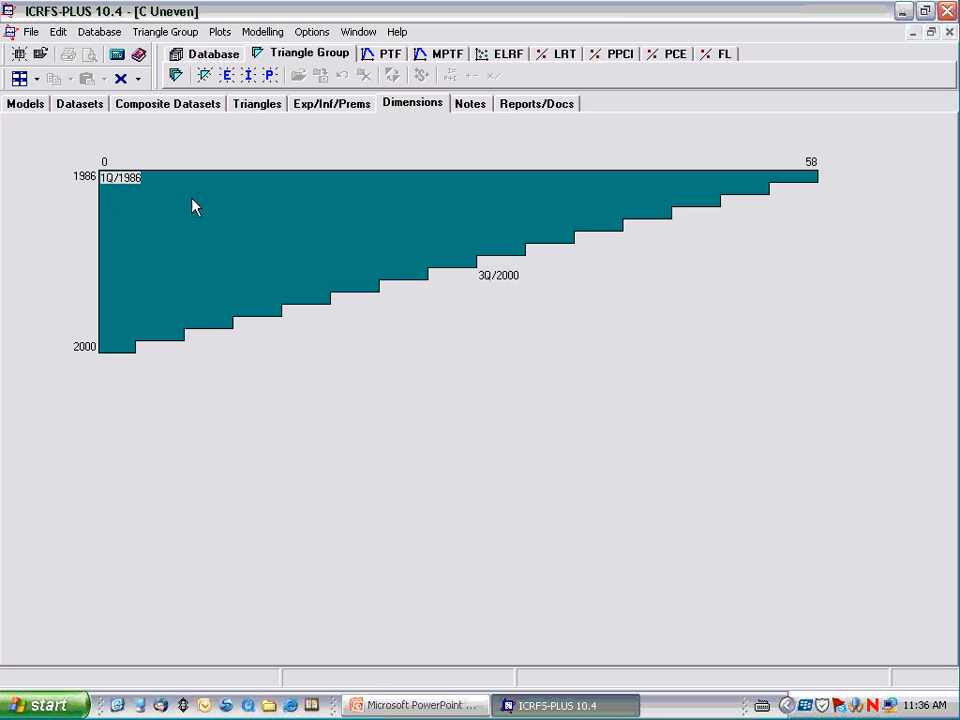
click(949, 33)
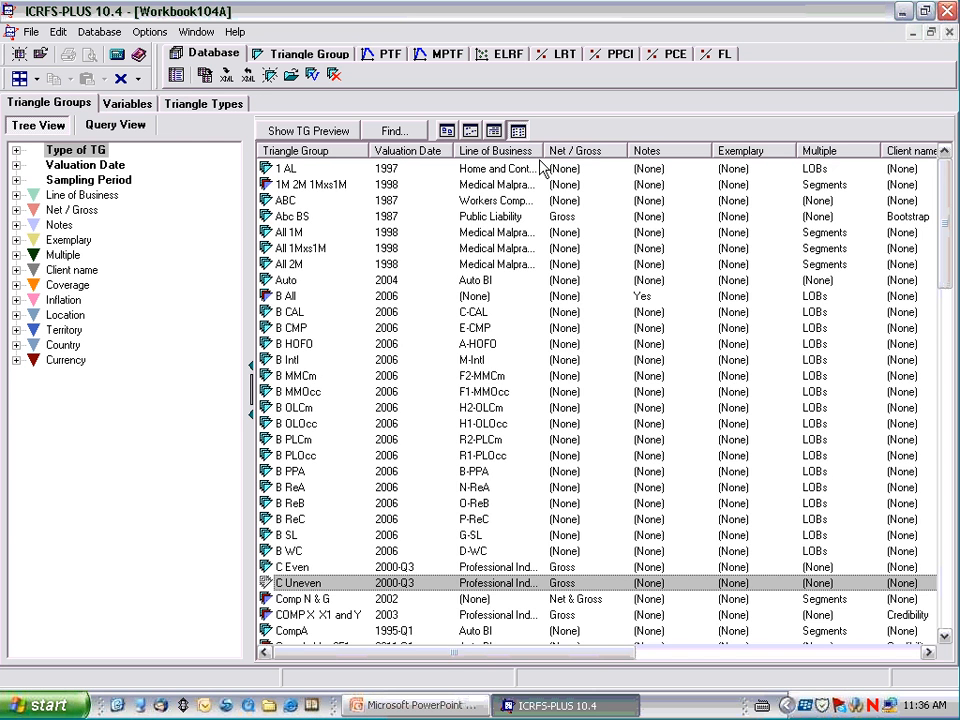
Start a new triangle group named Junk with its calendar sampling set to Quarter.
right_click(347, 215)
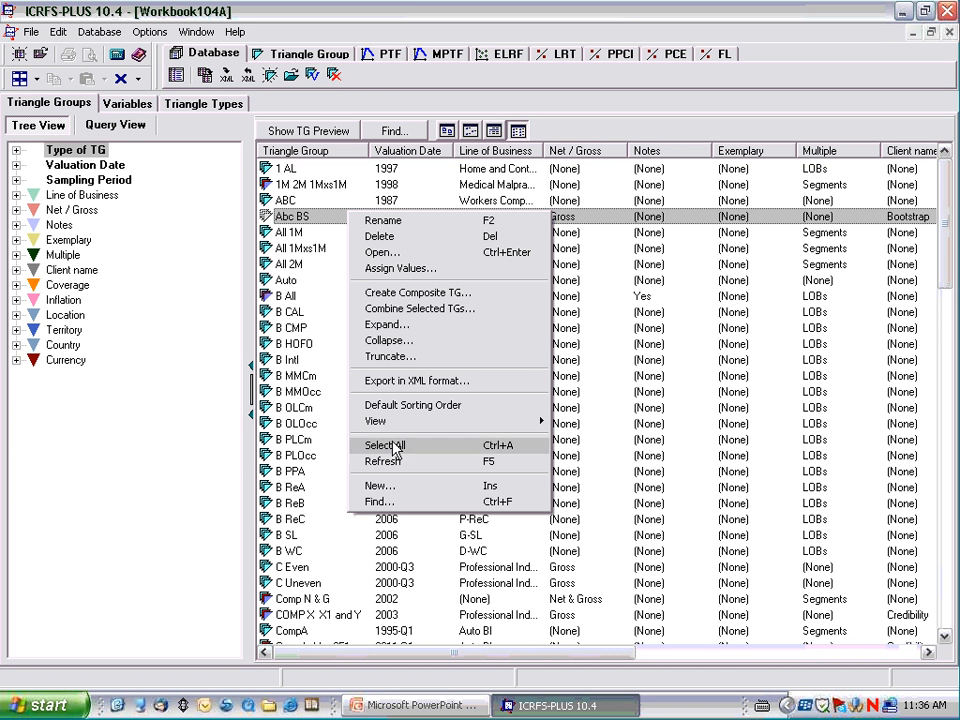
click(396, 488)
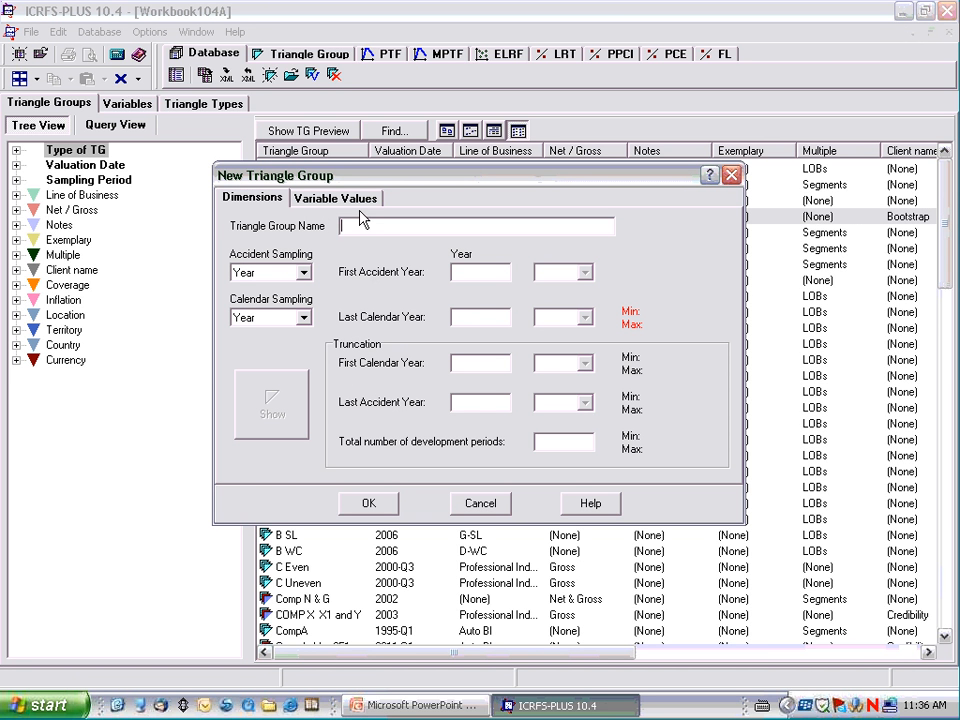
text(Junk)
click(303, 317)
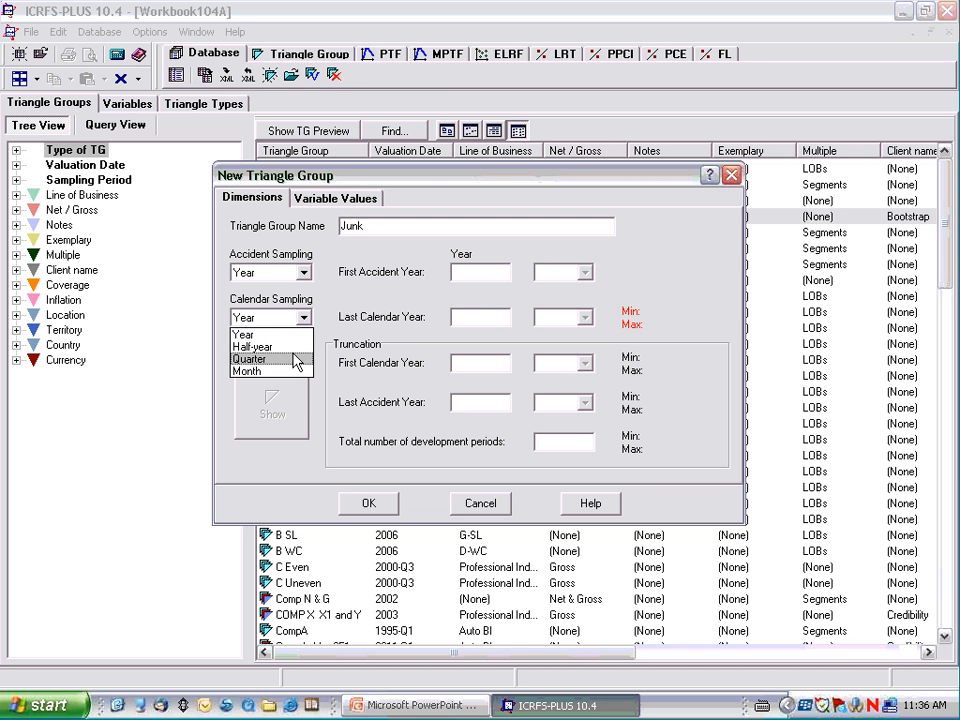
click(293, 359)
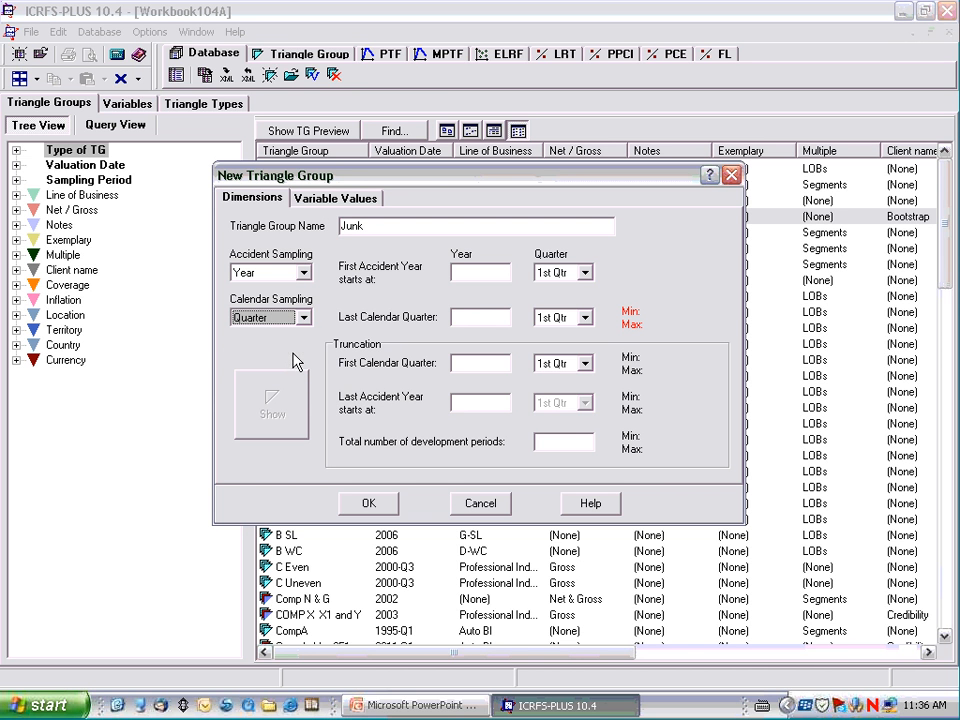
Set the first accident year to 1986 and the last calendar quarter to 3rd Qtr 2000.
click(457, 272)
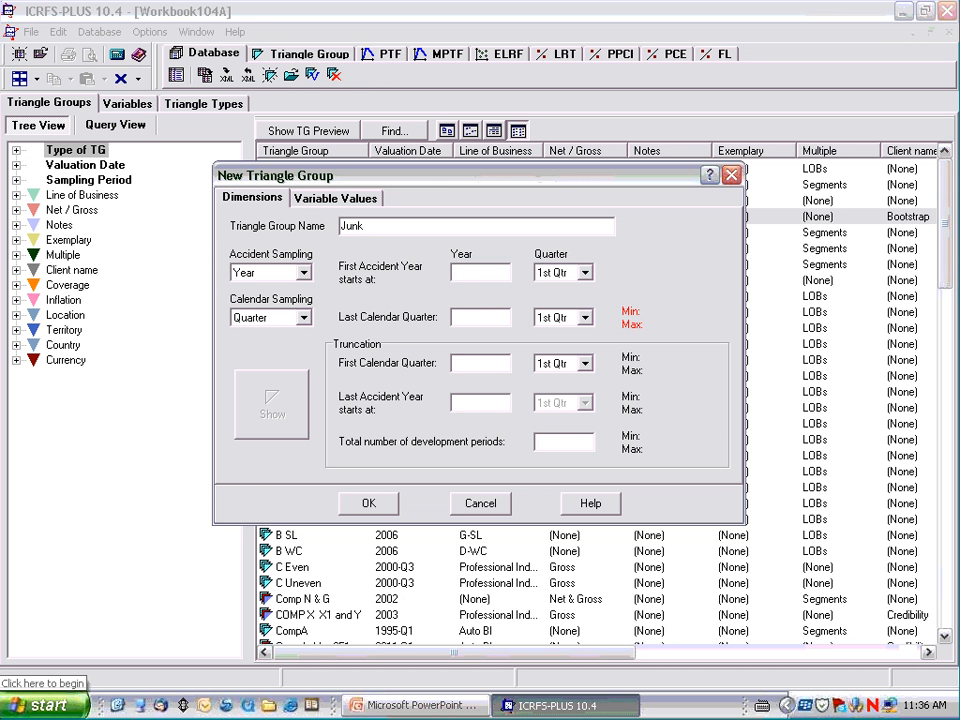
text(1)
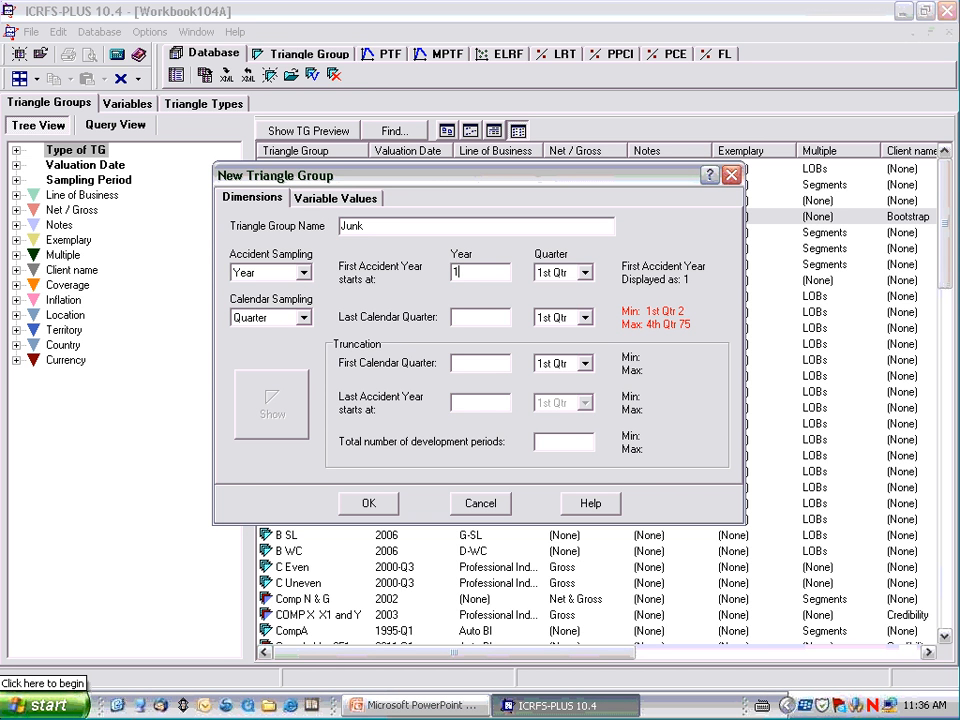
text(986)
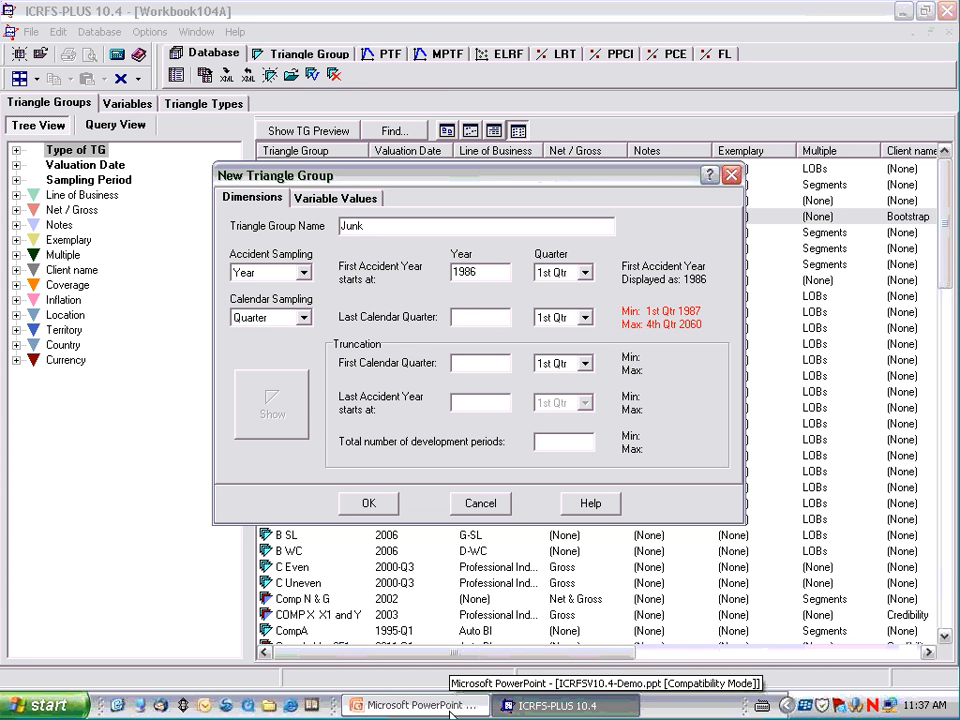
text(2000)
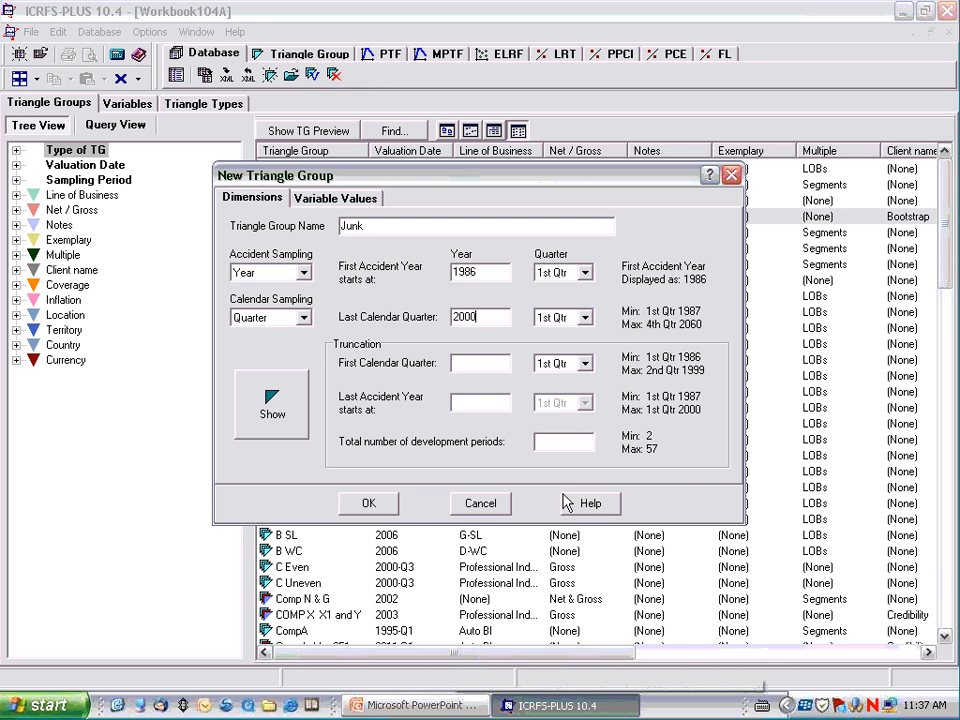
click(584, 317)
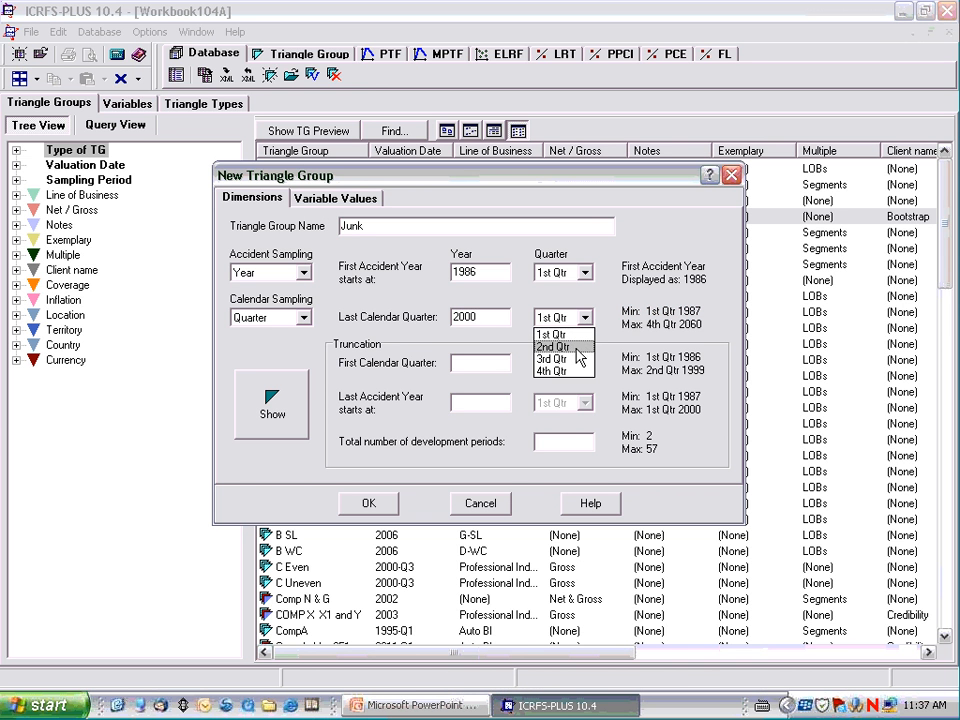
click(576, 359)
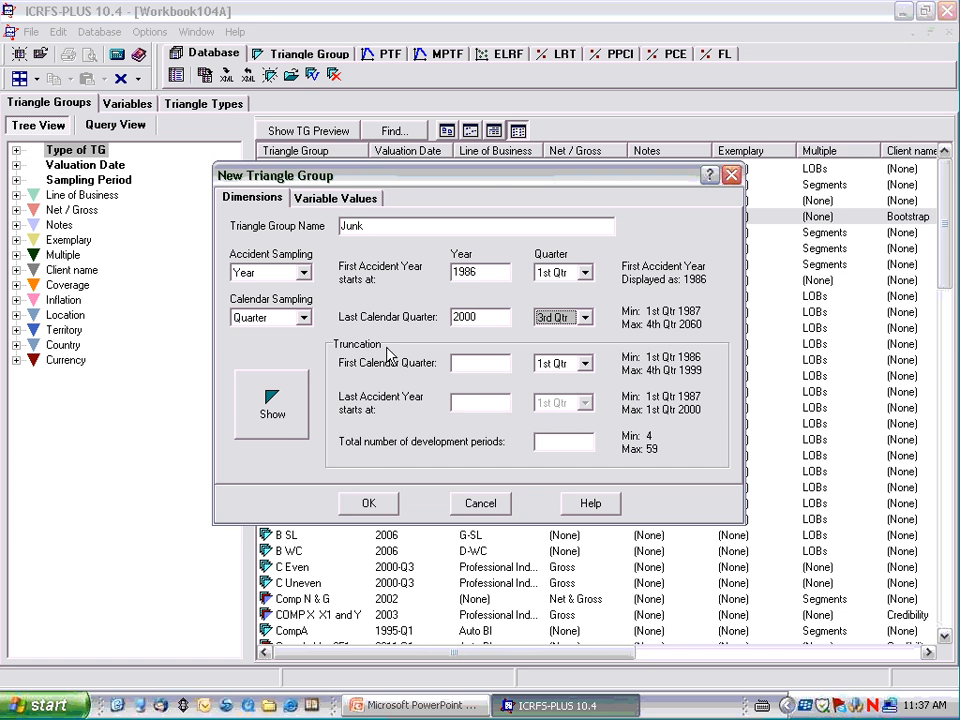
Preview the dimensions diagram of the new triangle group and close the preview.
click(276, 410)
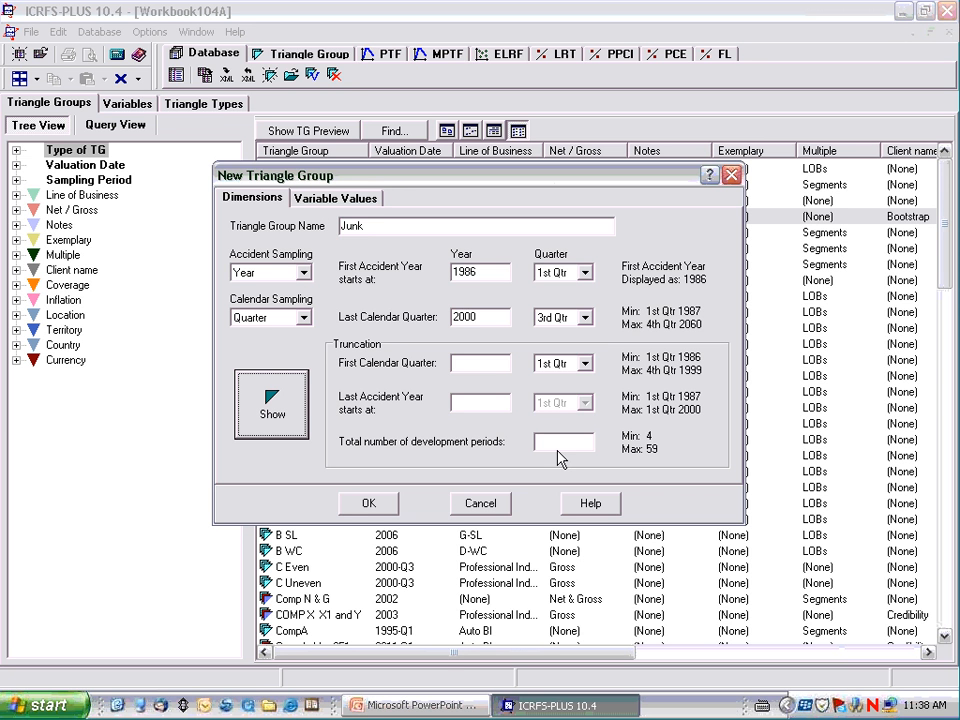
click(272, 404)
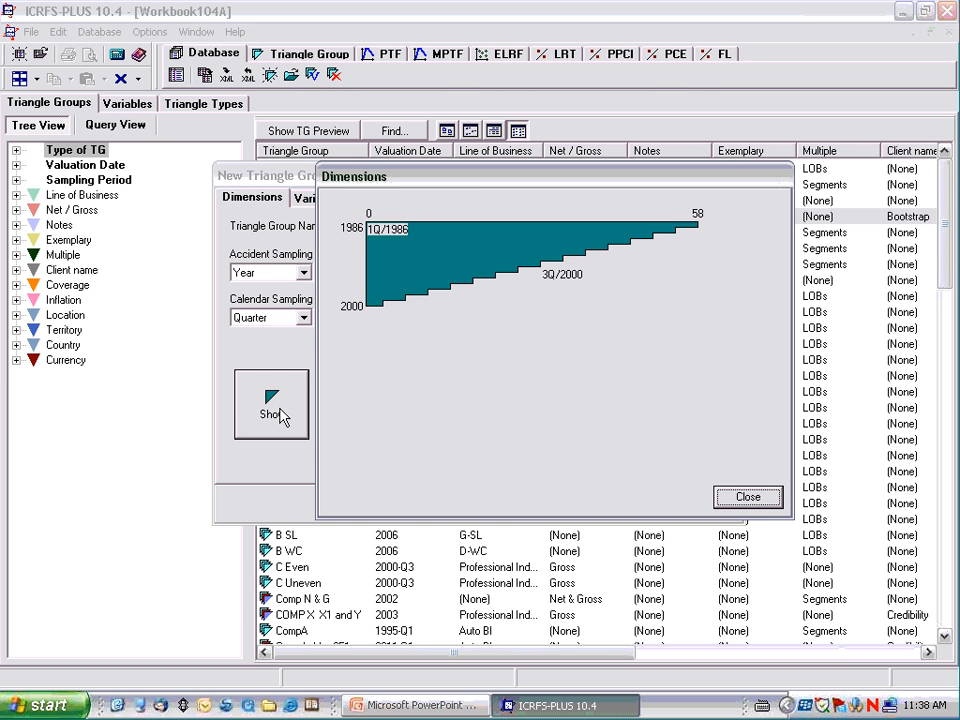
click(766, 499)
Review the values available for the Client name, Territory, Country, Currency and Exemplary variables of the new triangle group.
click(332, 199)
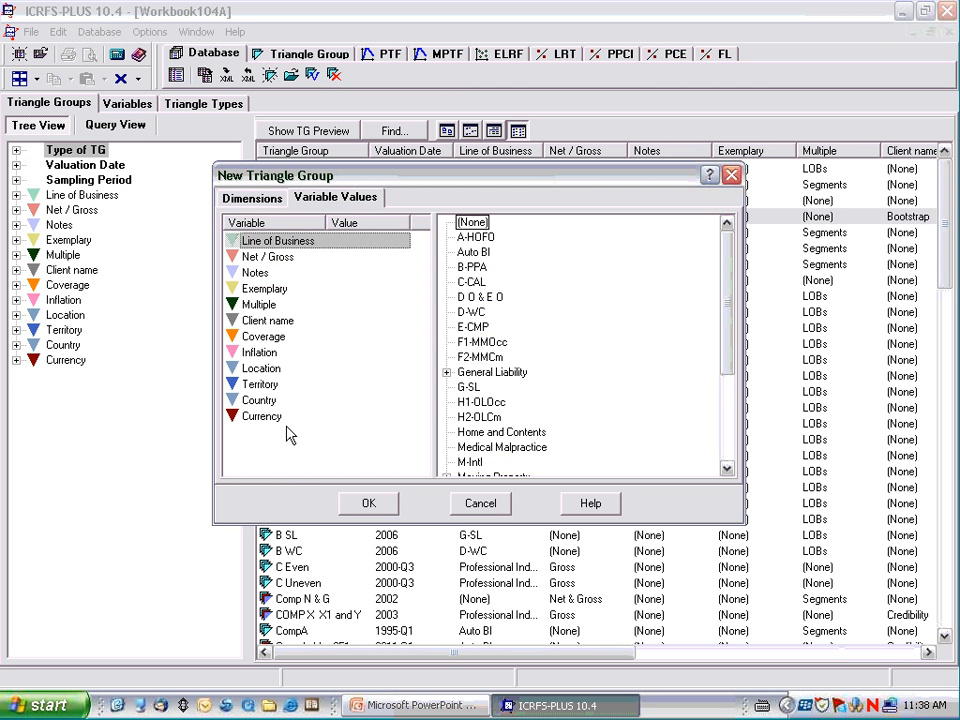
click(270, 321)
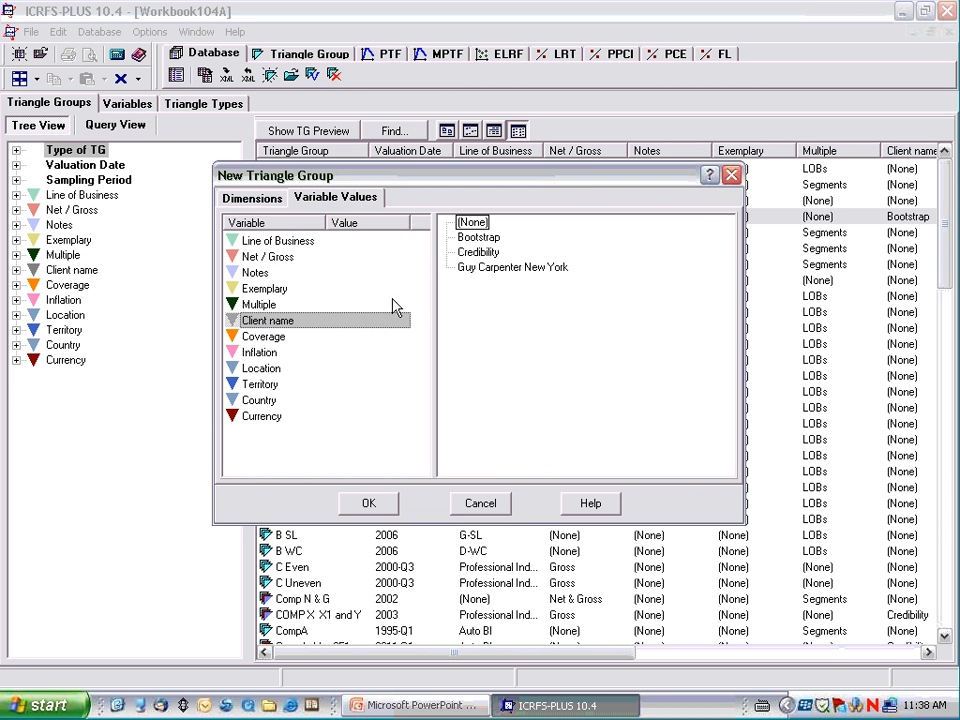
click(256, 386)
click(250, 399)
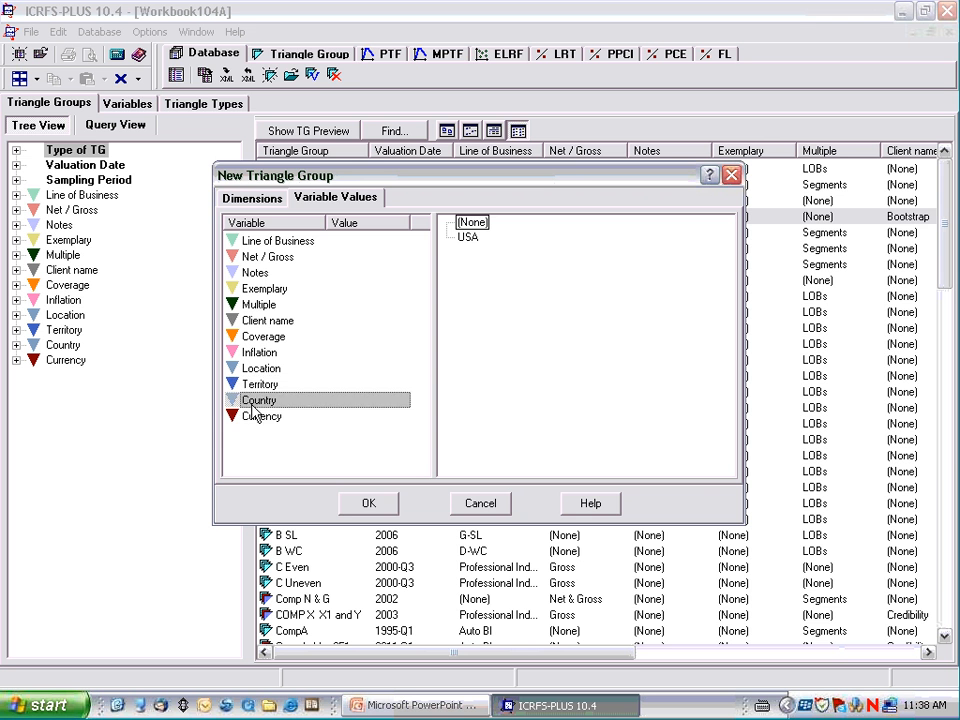
click(253, 417)
click(252, 385)
click(256, 289)
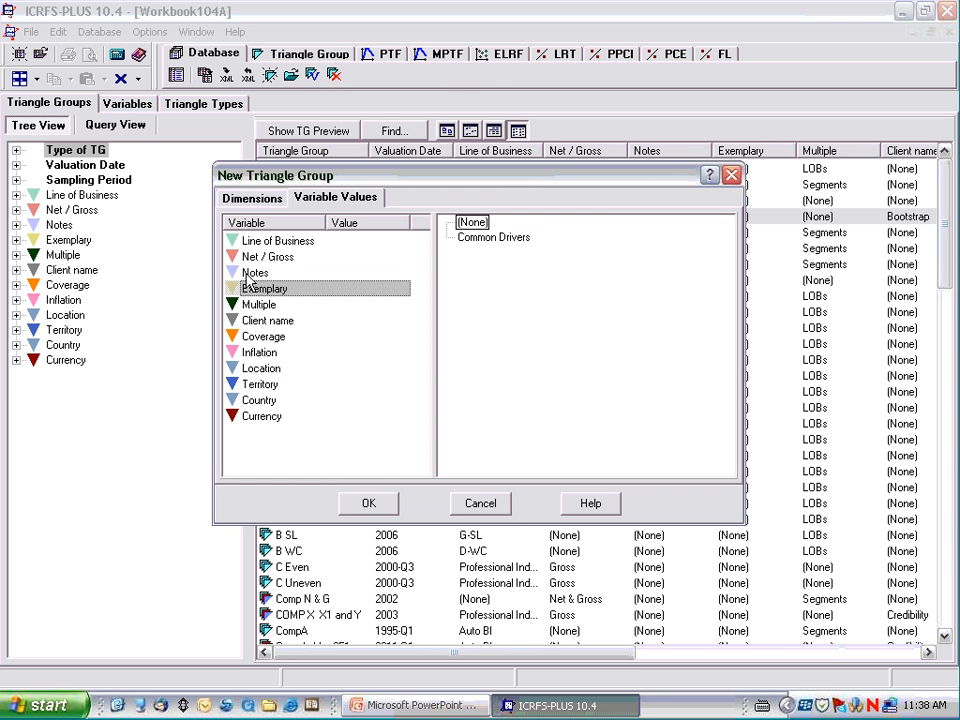
Create the Junk triangle group with the entered dimensions and restore its window to floating size.
click(245, 199)
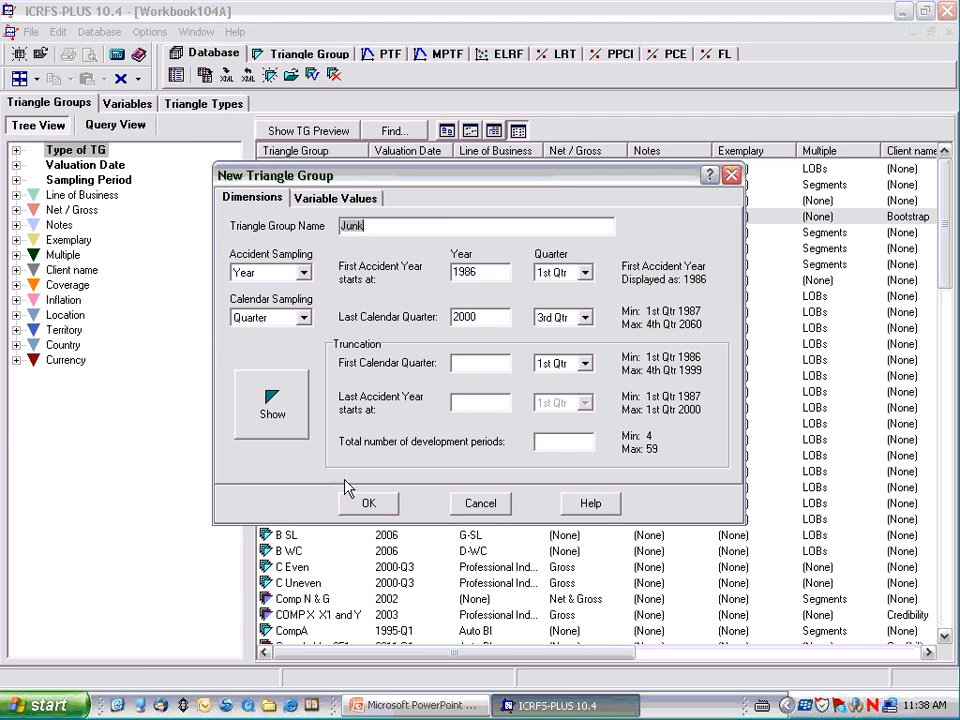
click(369, 505)
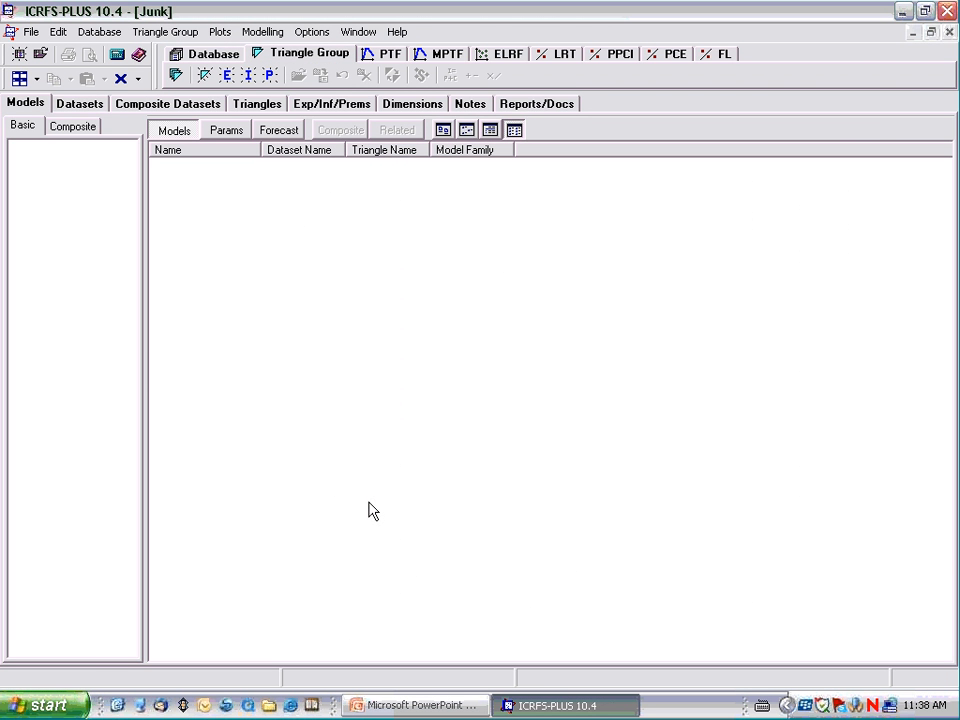
click(930, 31)
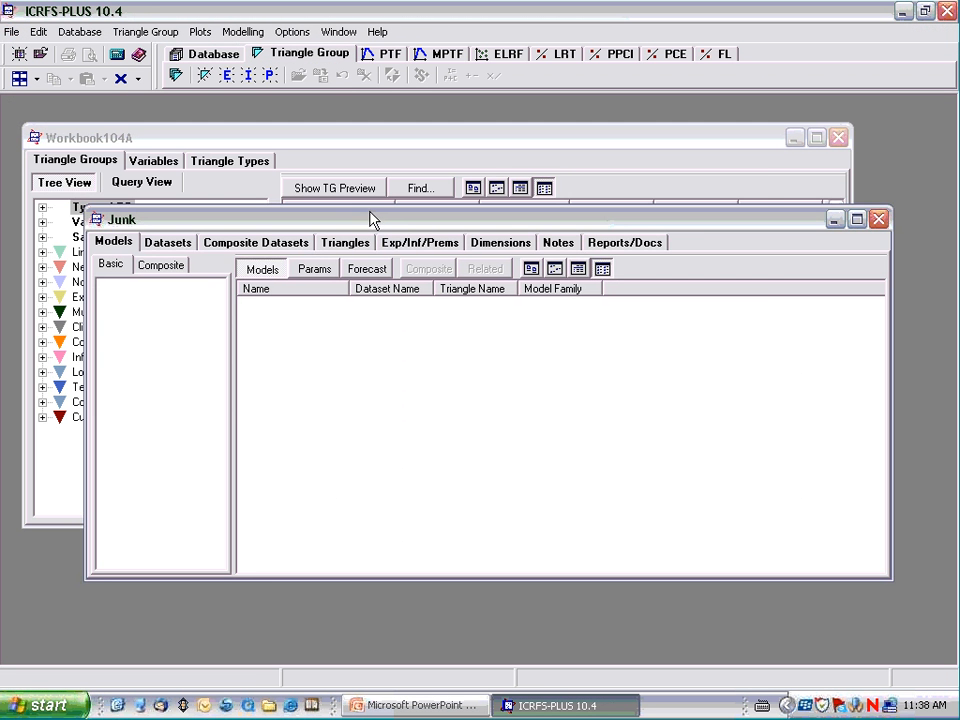
Review the Junk triangle group's datasets, composite datasets, triangles, exposures/inflation/premiums, dimensions, notes and attached reports.
drag(370, 218, 758, 173)
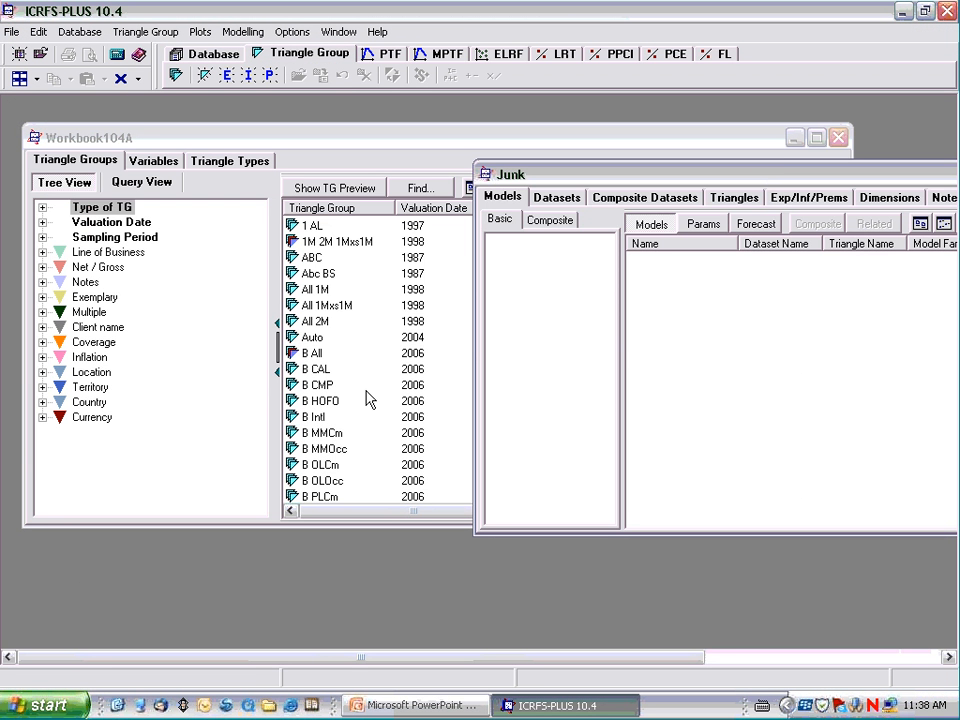
drag(614, 177, 265, 157)
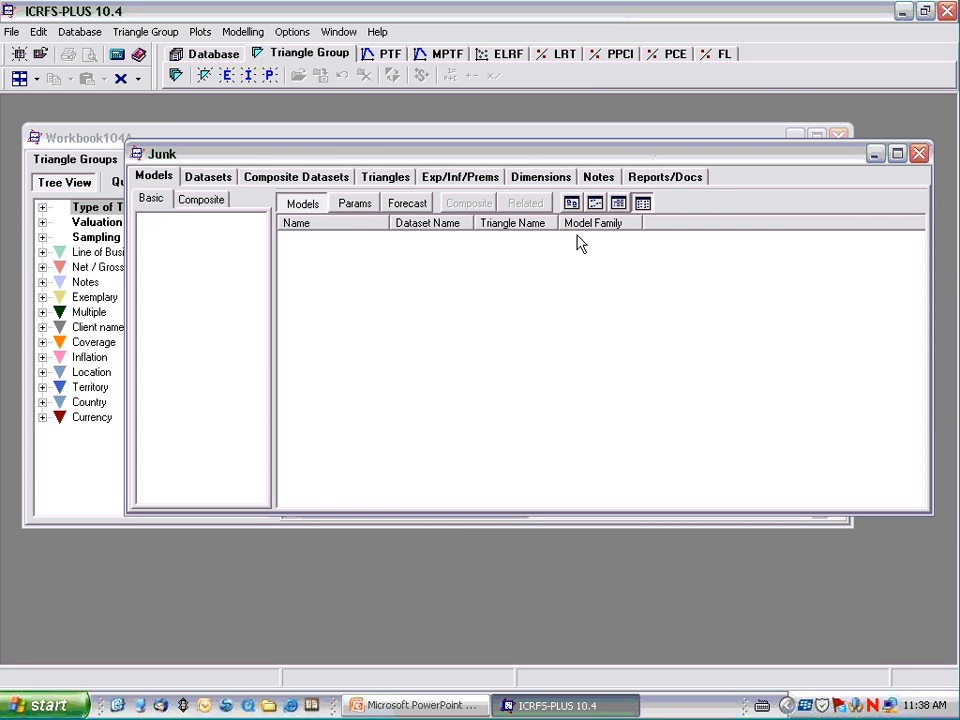
click(210, 180)
click(272, 182)
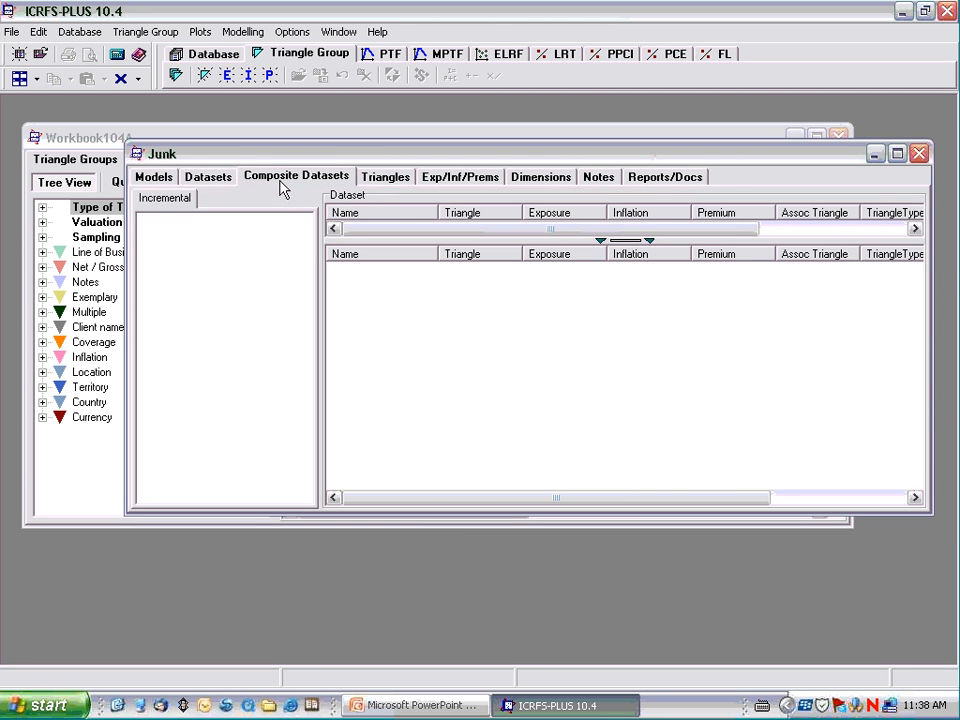
click(386, 182)
click(454, 184)
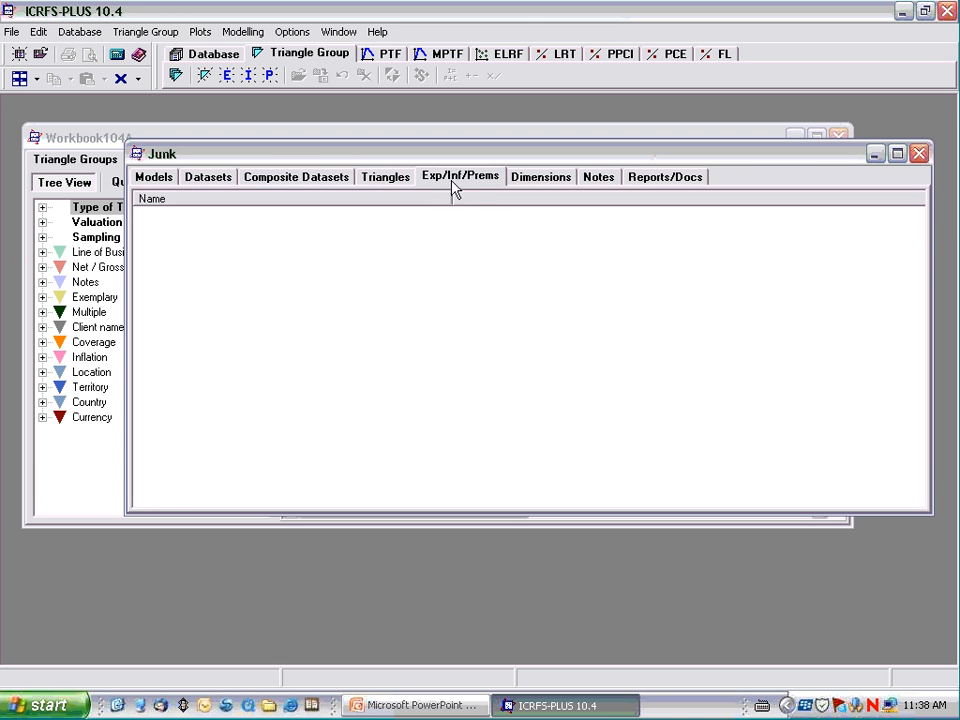
click(530, 184)
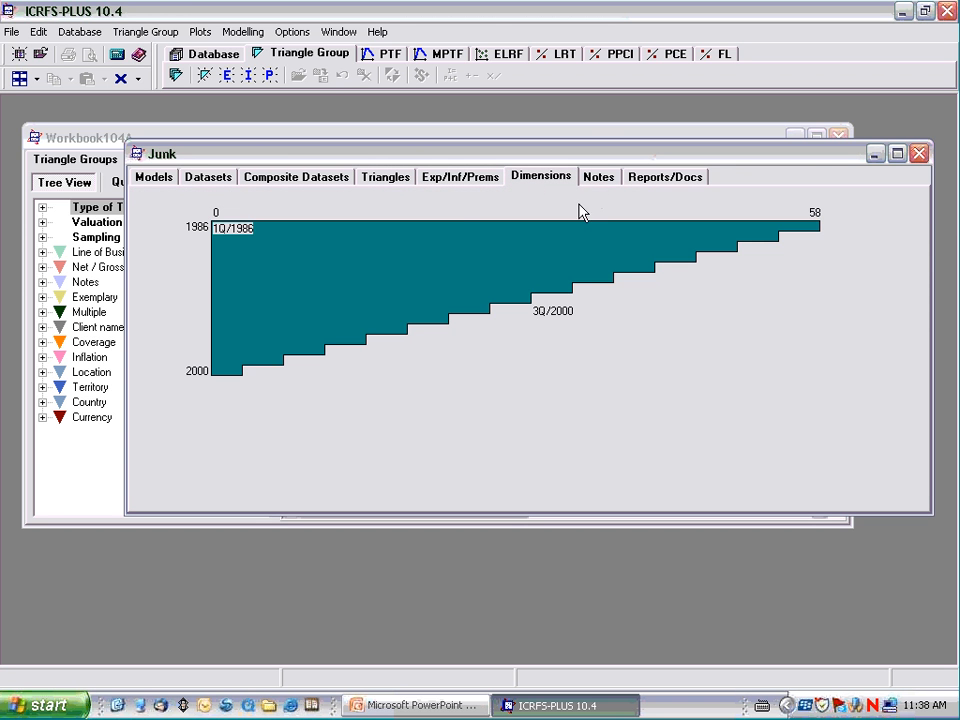
click(598, 180)
click(648, 180)
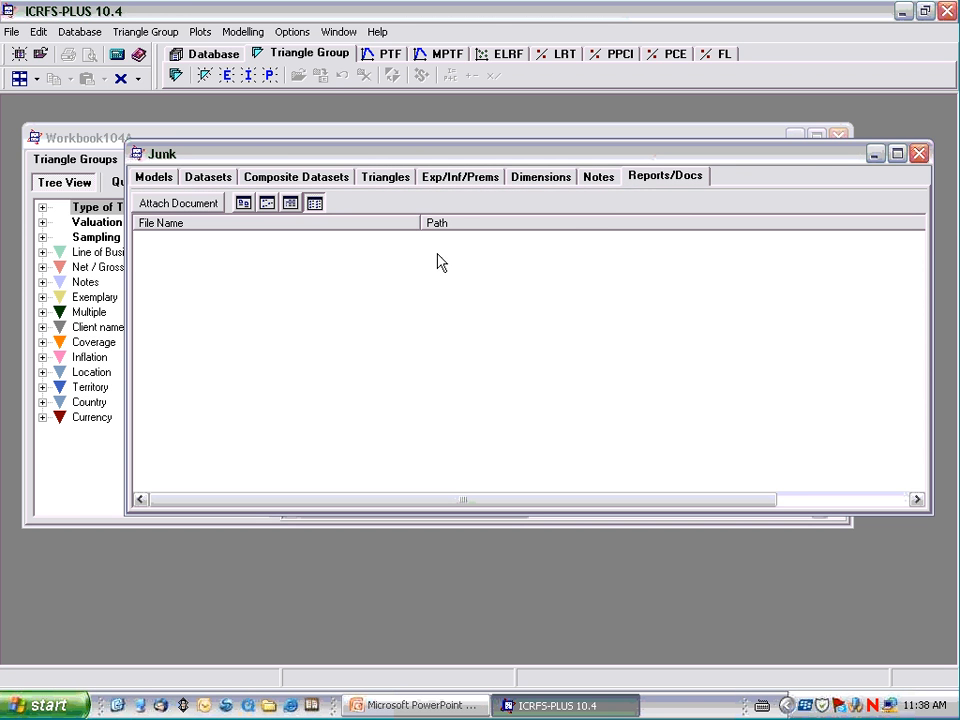
Create an incremental paid losses triangle named PL(I) in the Junk group, with scale Units and category Original.
click(393, 180)
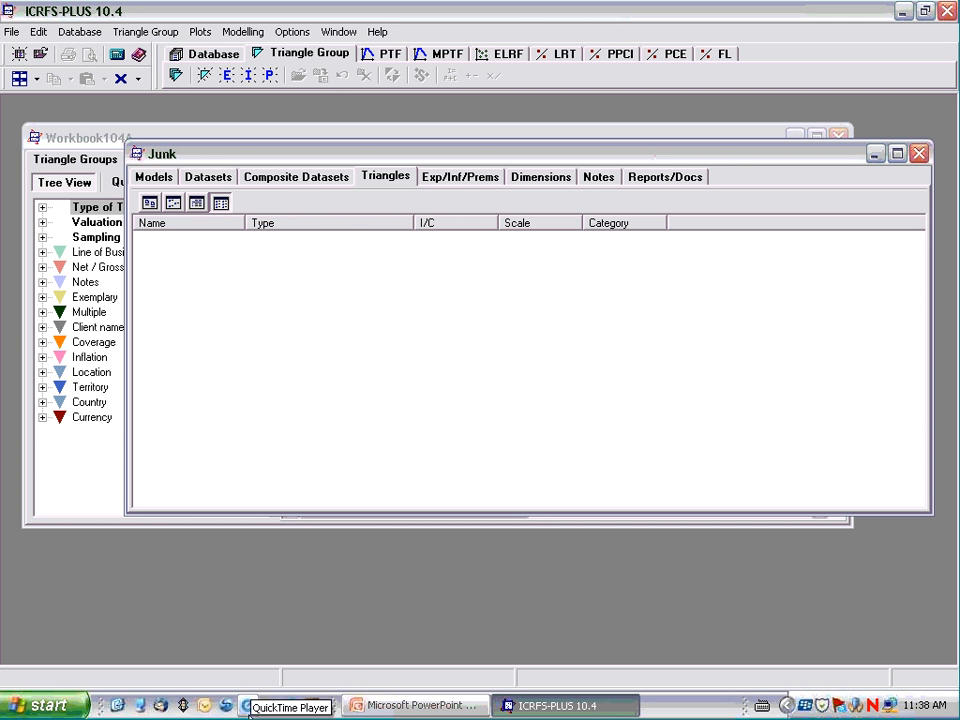
right_click(351, 283)
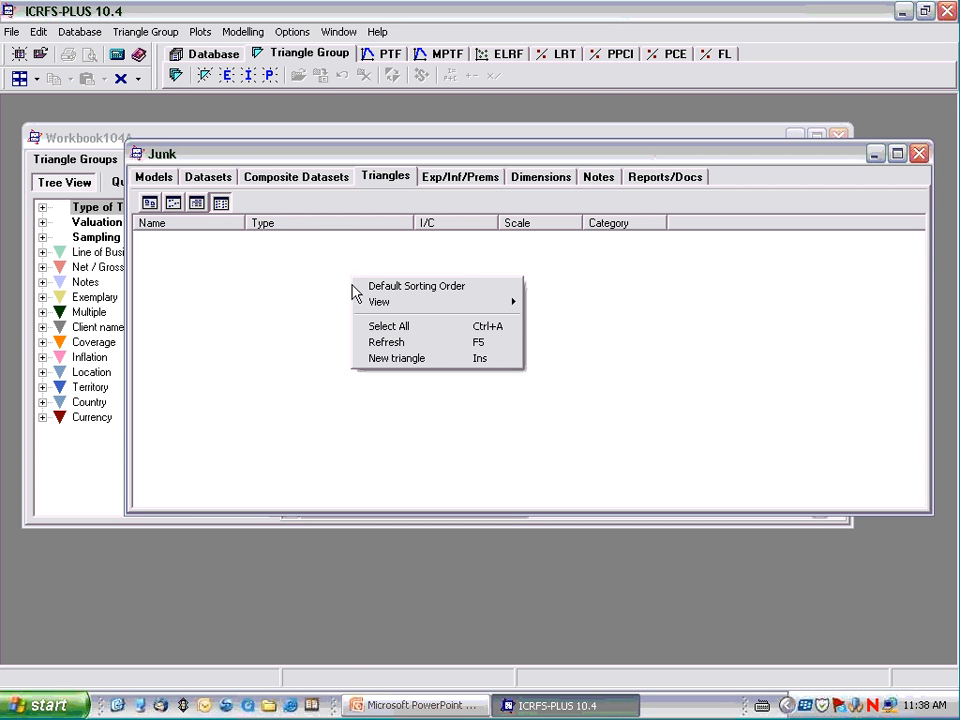
click(381, 366)
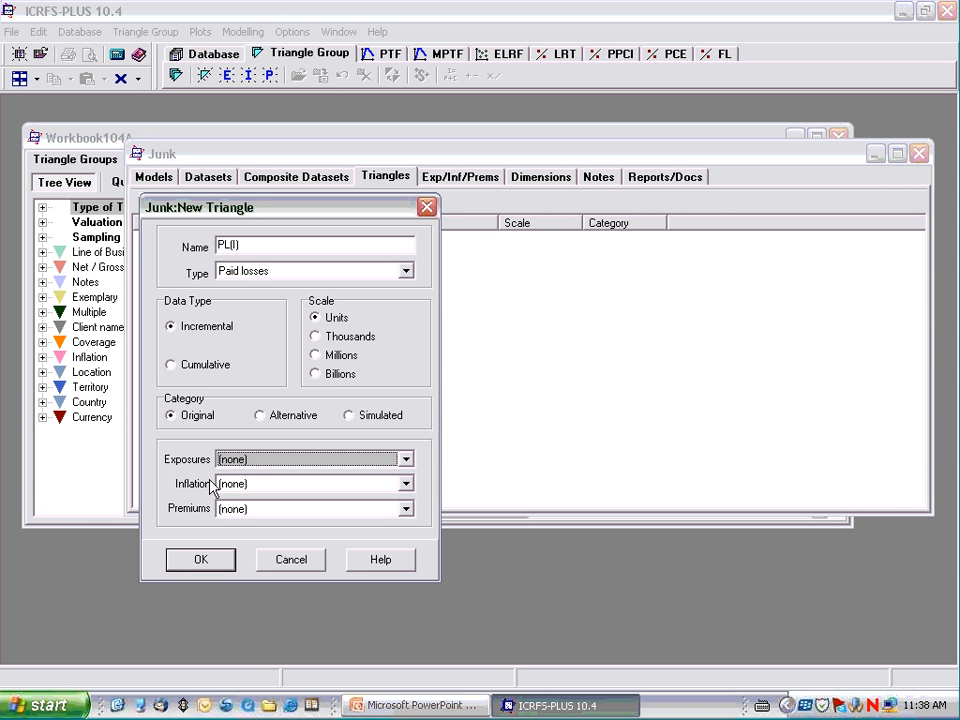
click(216, 563)
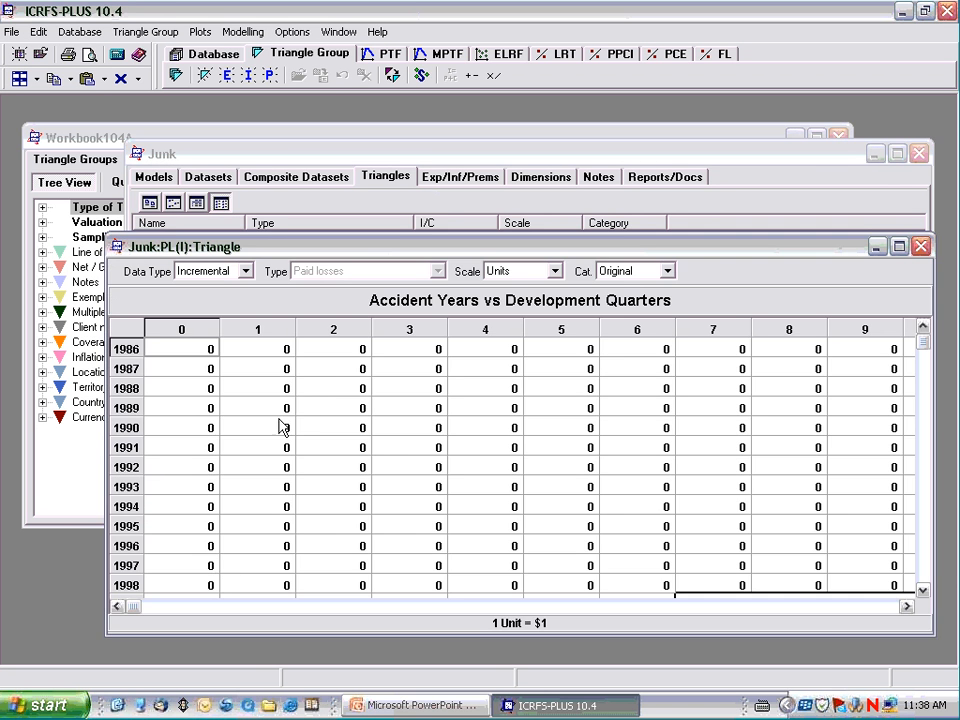
Paste all the copied paid-loss data into the PL(I) triangle, maximize its window and check the development quarters.
right_click(333, 361)
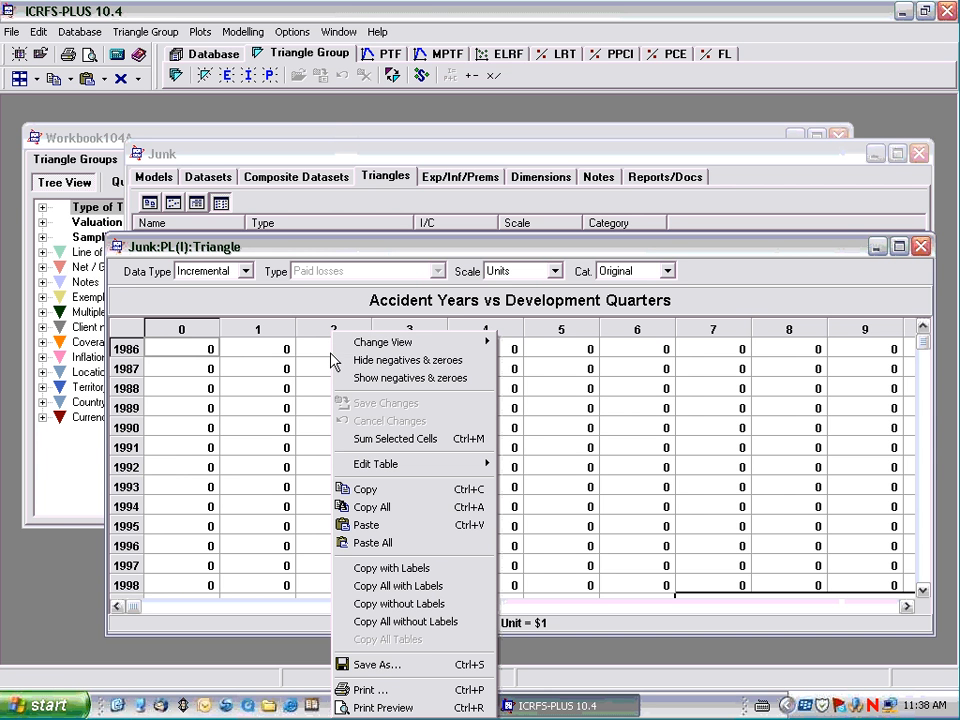
click(386, 551)
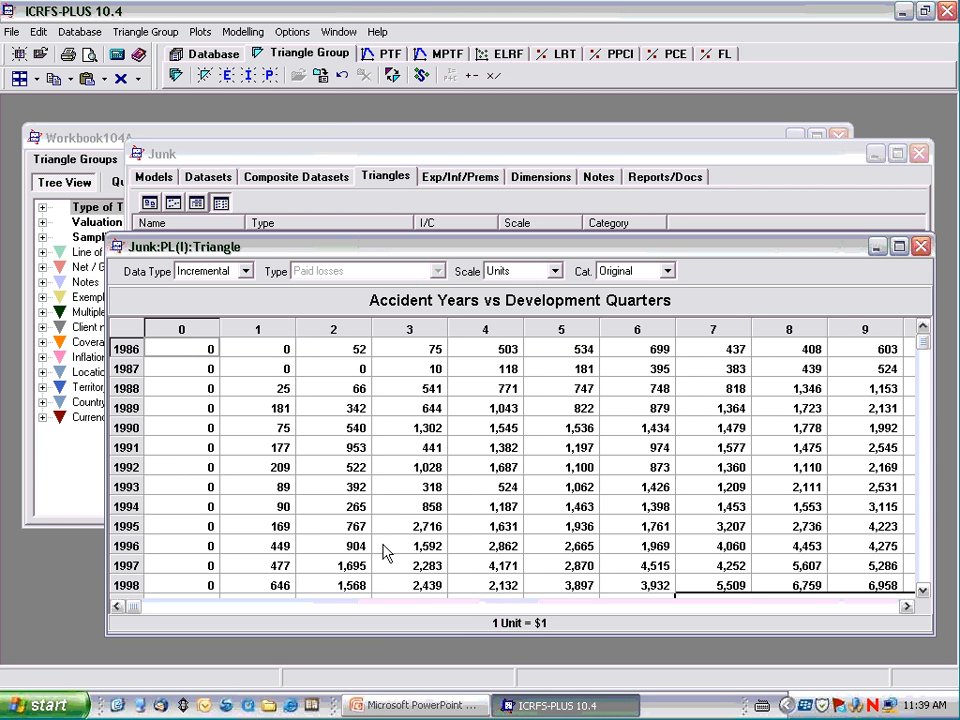
click(897, 247)
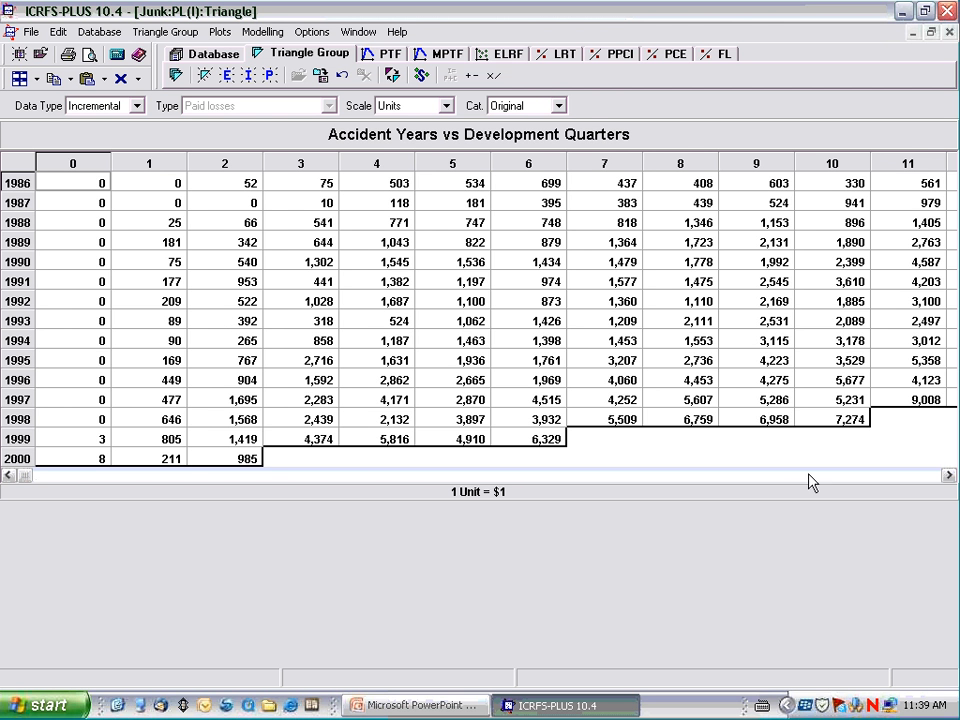
drag(951, 479, 951, 479)
drag(8, 476, 9, 480)
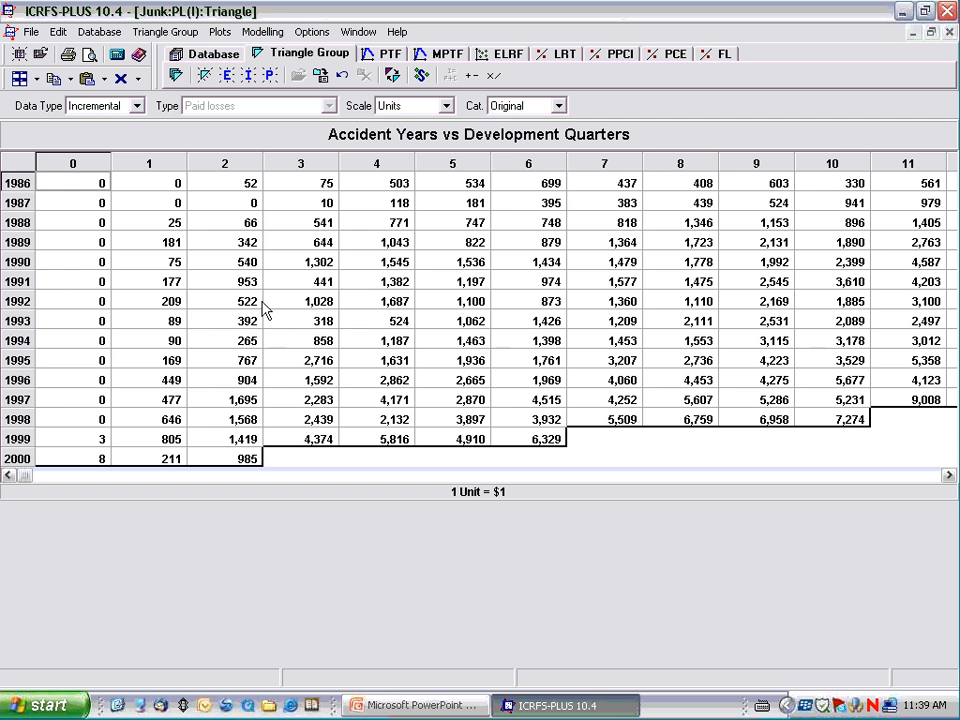
mouse_move(192, 262)
mouse_down()
mouse_move(375, 280)
mouse_move(393, 405)
mouse_up()
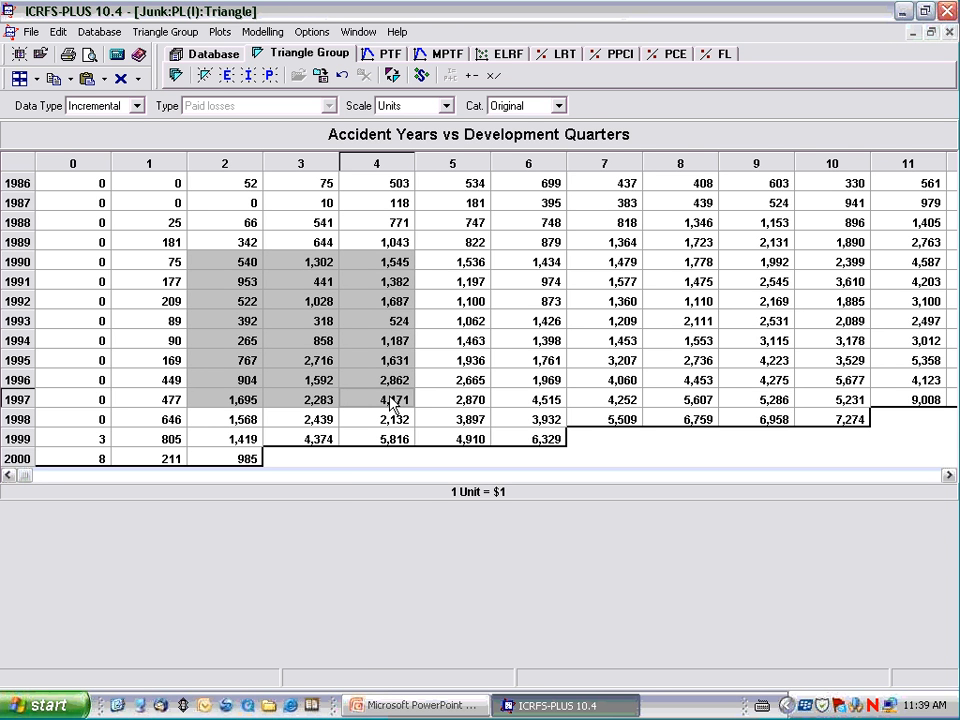
right_click(353, 339)
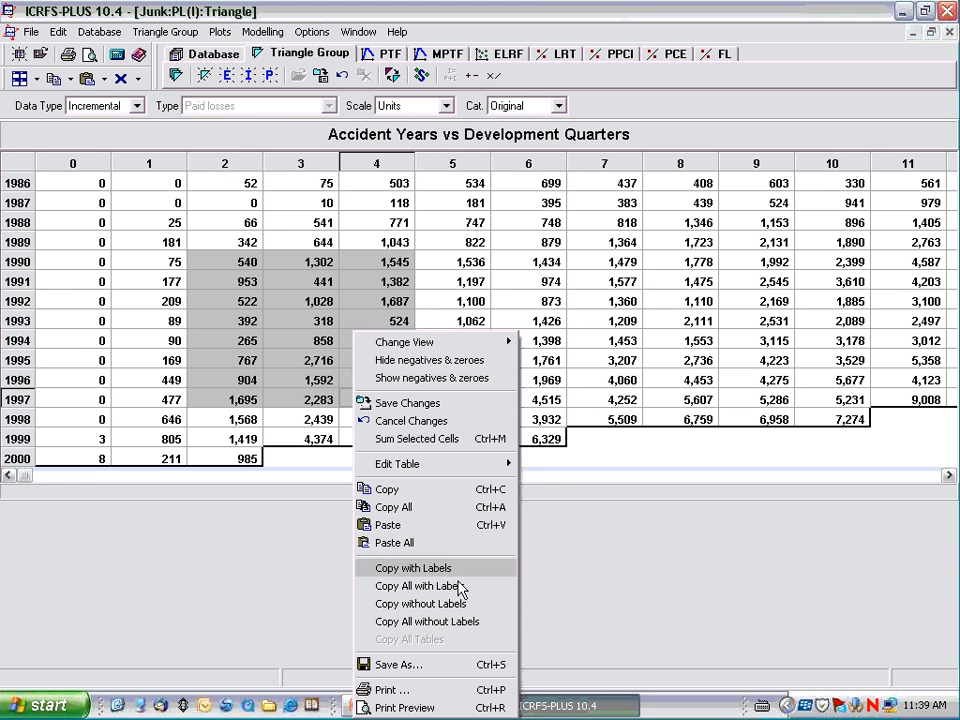
click(670, 620)
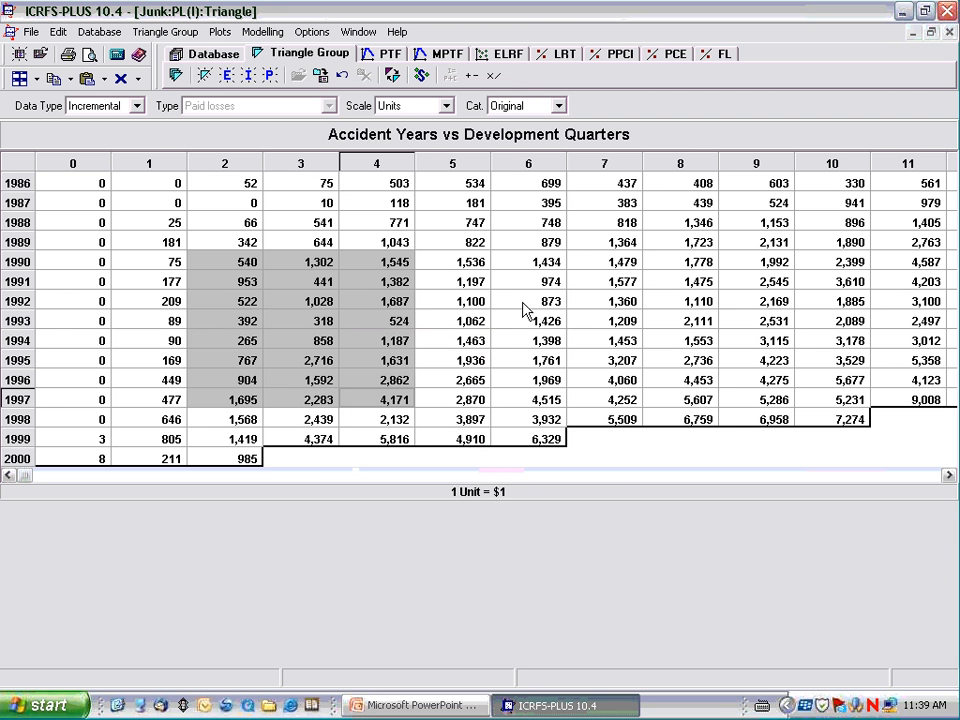
Sum all values in development quarter 5 of the PL(I) triangle and dismiss the result.
click(455, 167)
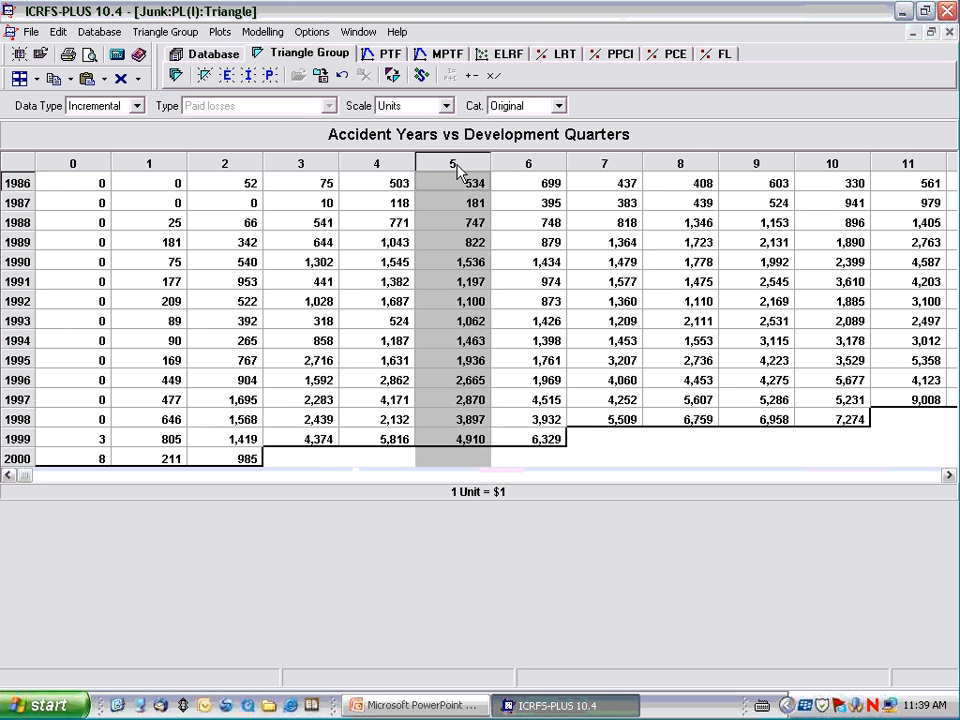
right_click(459, 173)
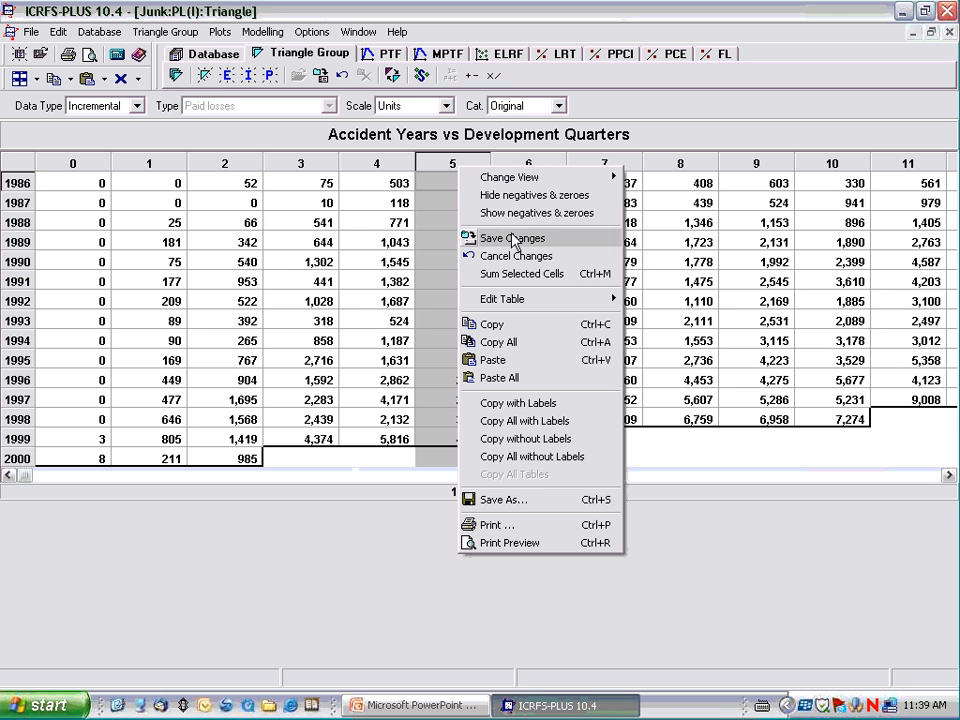
click(525, 275)
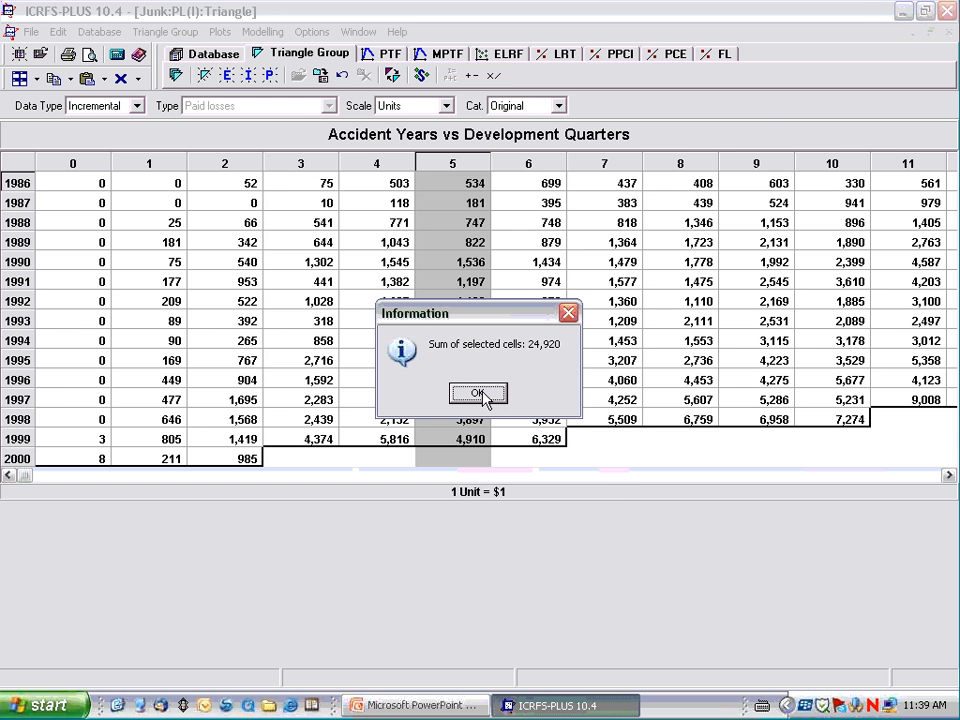
click(480, 394)
Sum the development quarter 7 values for accident years 1992 to 1994 and dismiss the result.
drag(617, 303, 617, 329)
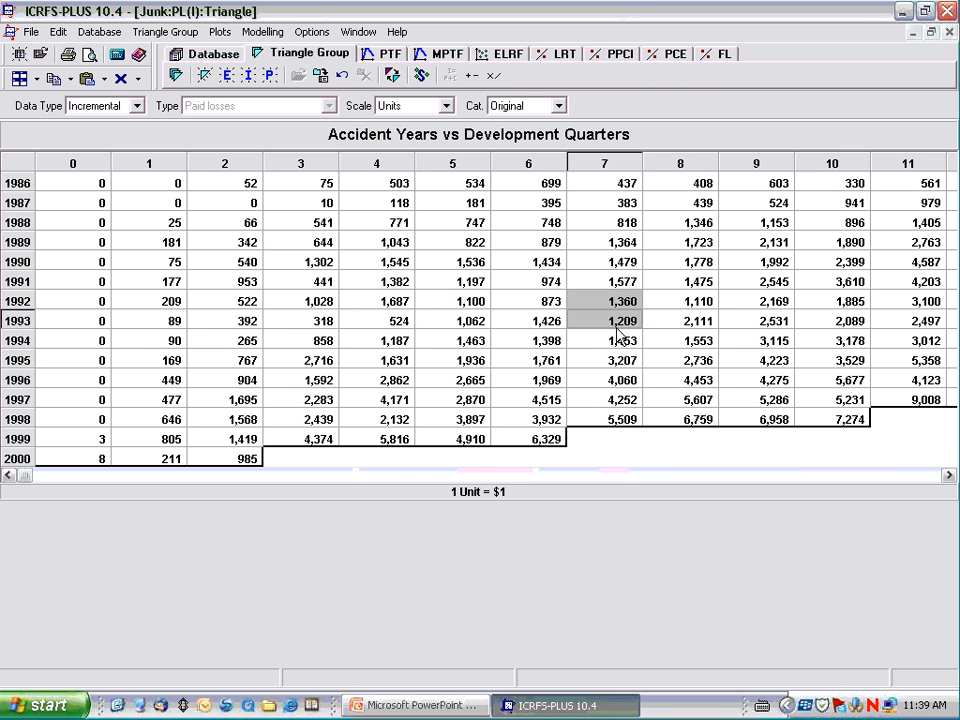
right_click(607, 323)
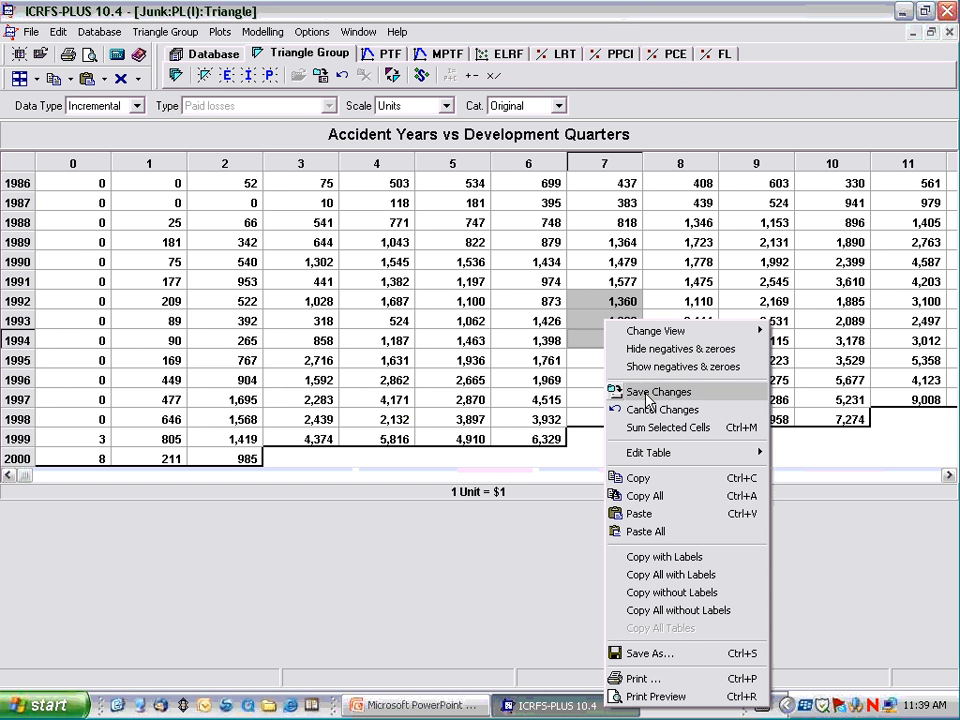
click(655, 432)
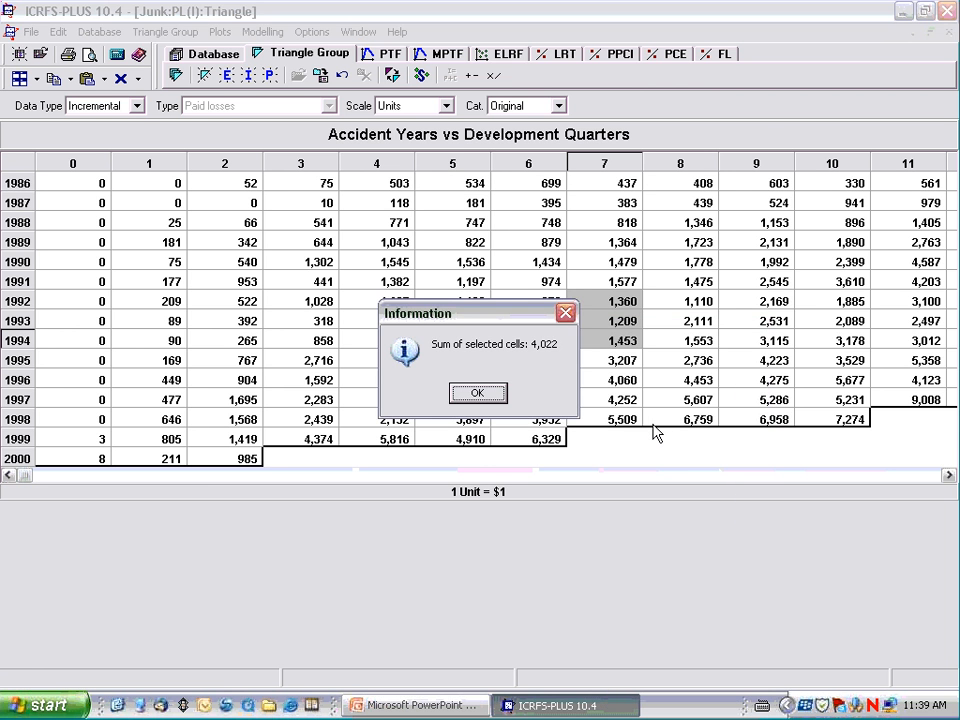
click(482, 394)
Save the changes to the PL(I) triangle and close both the triangle and the Junk triangle group.
right_click(433, 265)
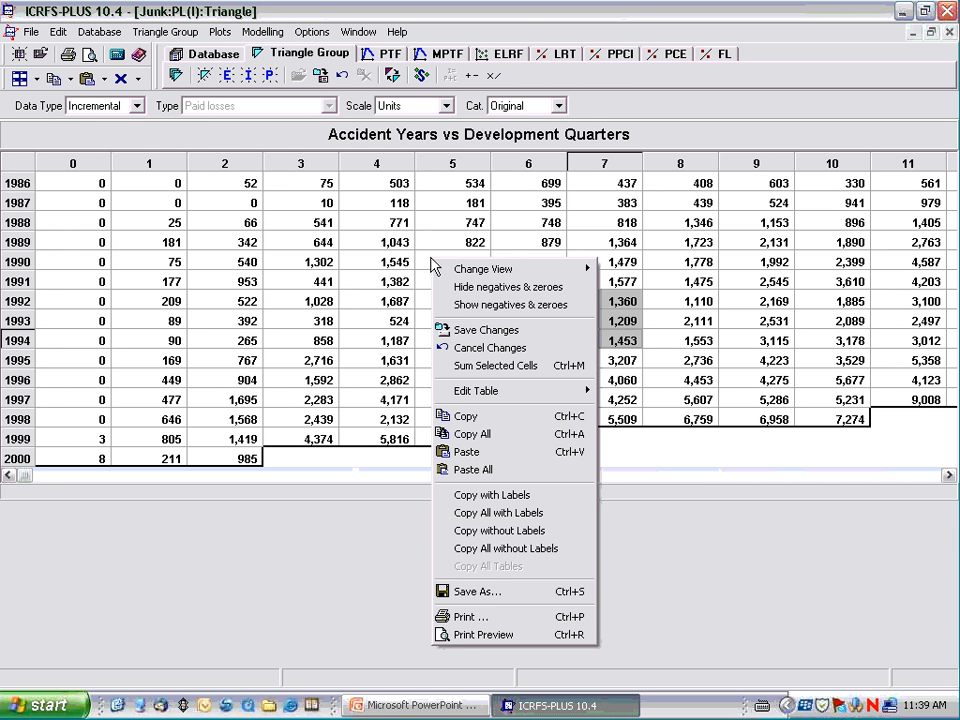
click(486, 330)
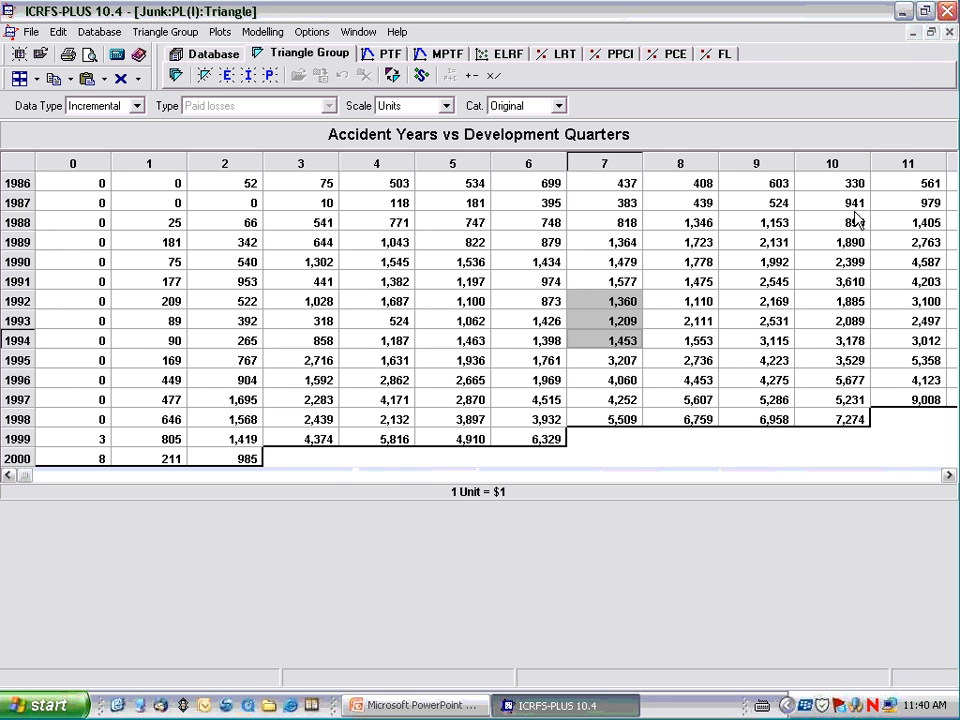
click(951, 33)
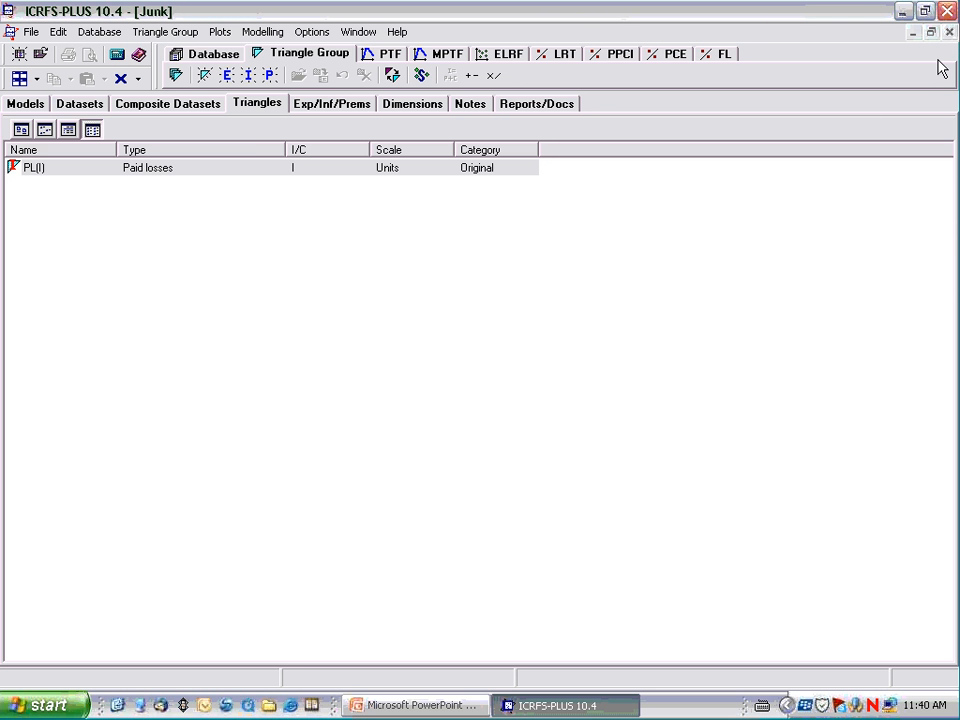
click(950, 32)
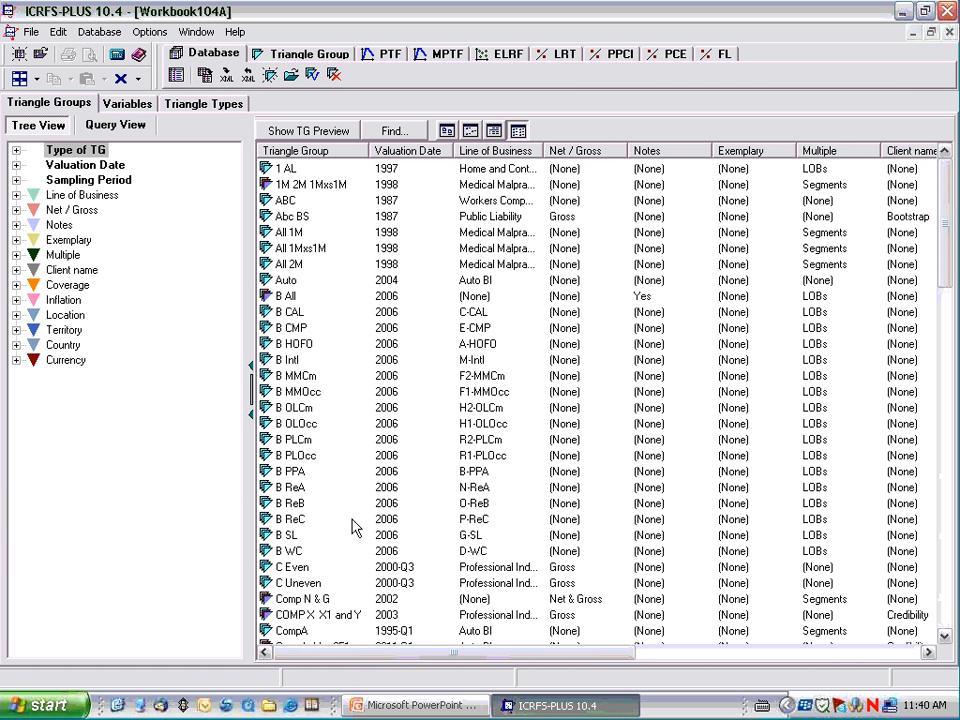
Find the Junk triangle group in the Workbook104A list and delete it, confirming the deletion.
click(300, 457)
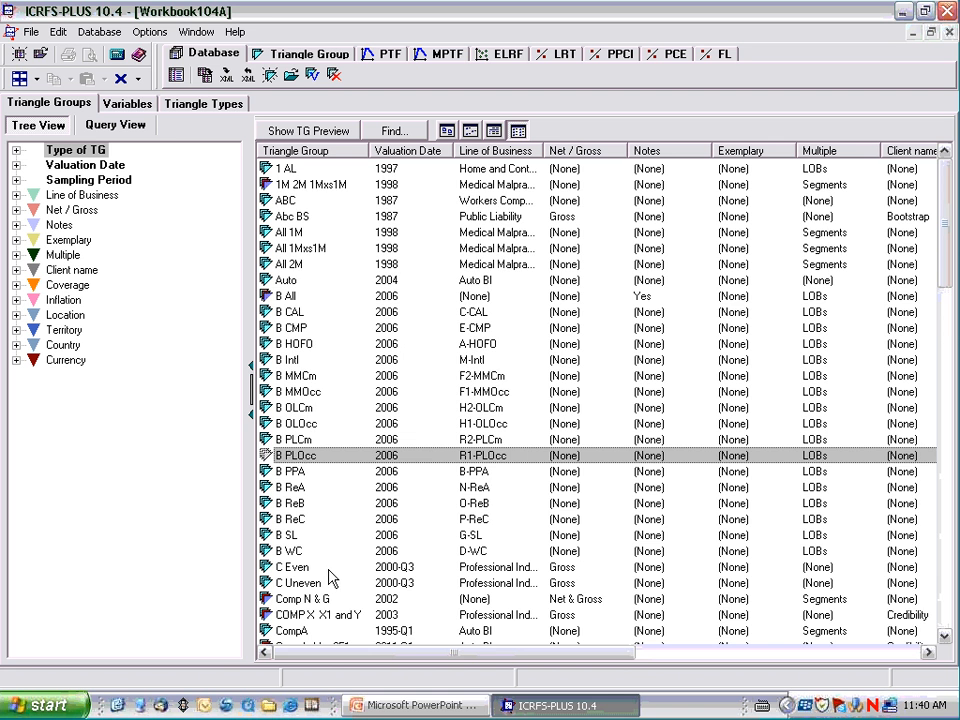
key(j)
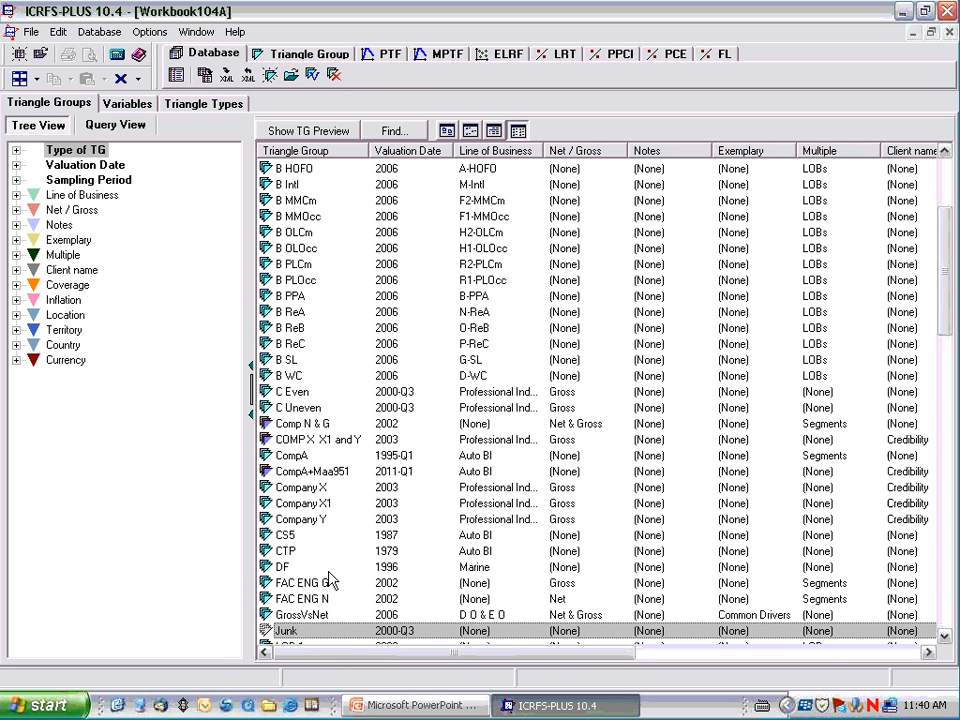
right_click(300, 632)
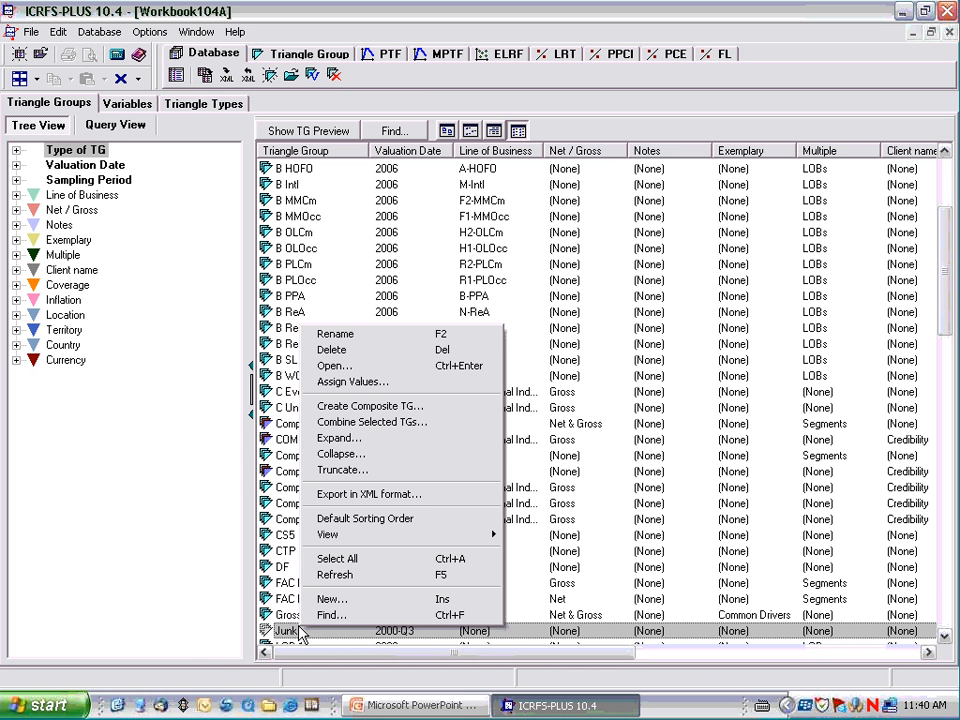
click(345, 351)
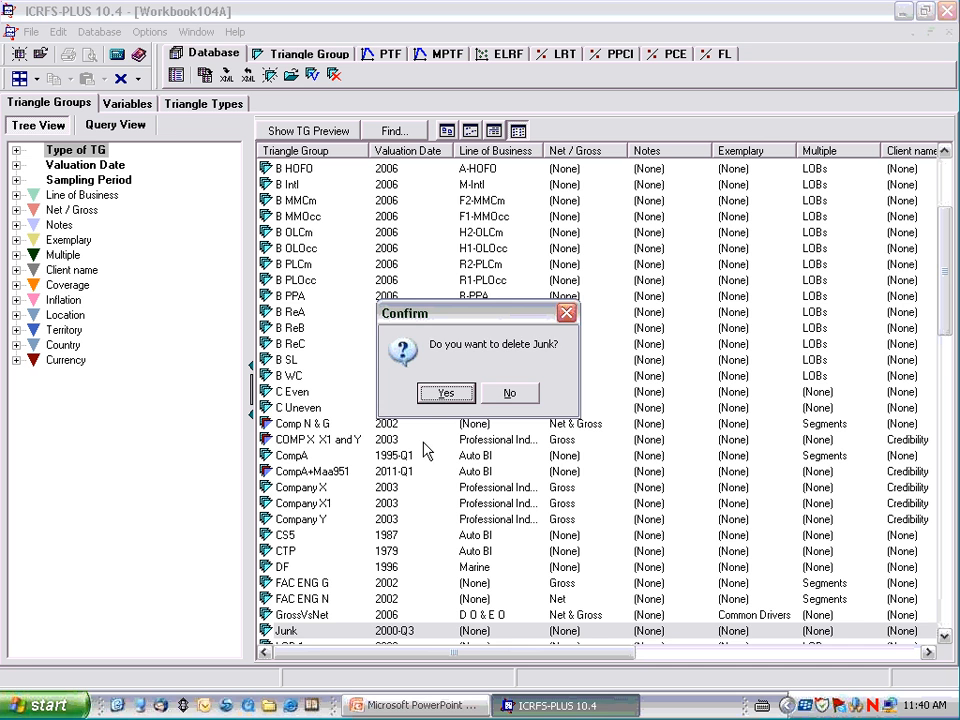
click(440, 394)
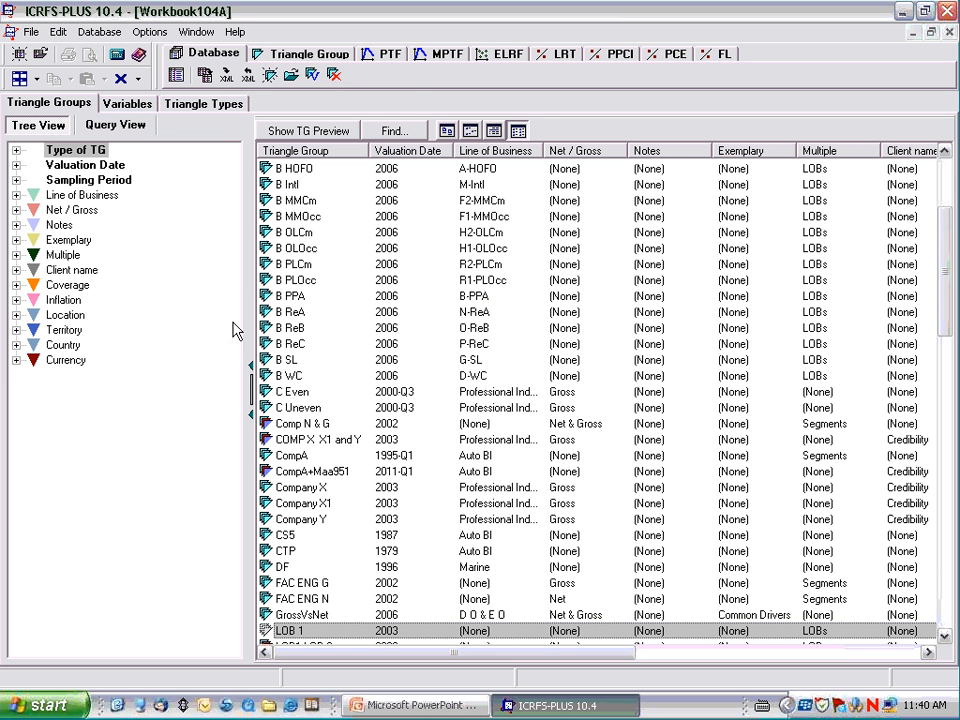
Open the CS5 triangle group at its dimensions view and tile its window side by side with Workbook104A.
click(298, 330)
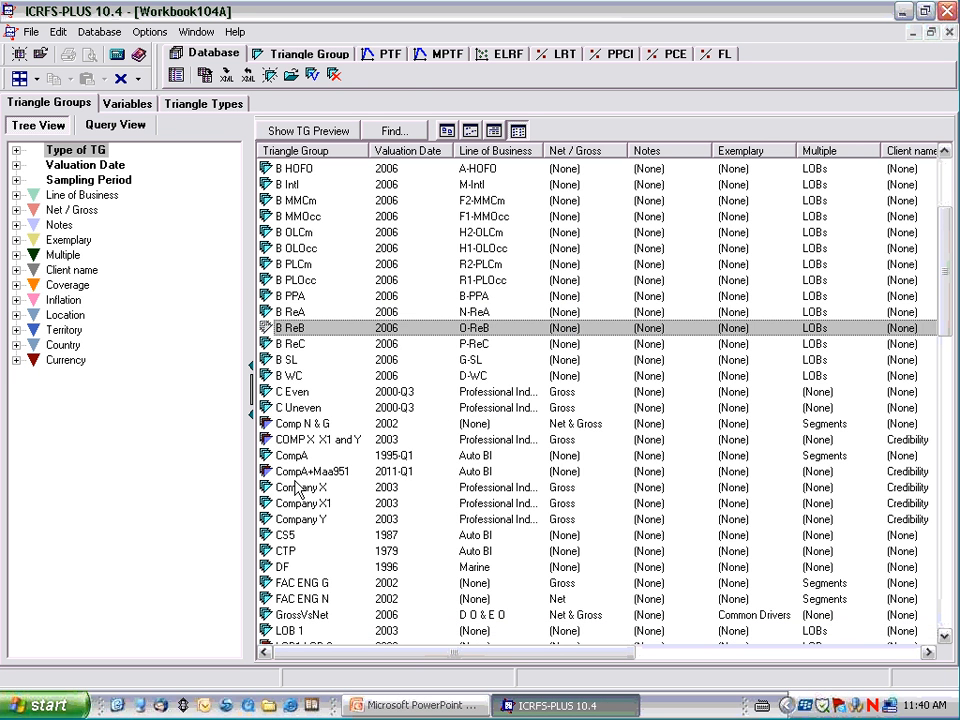
key(c)
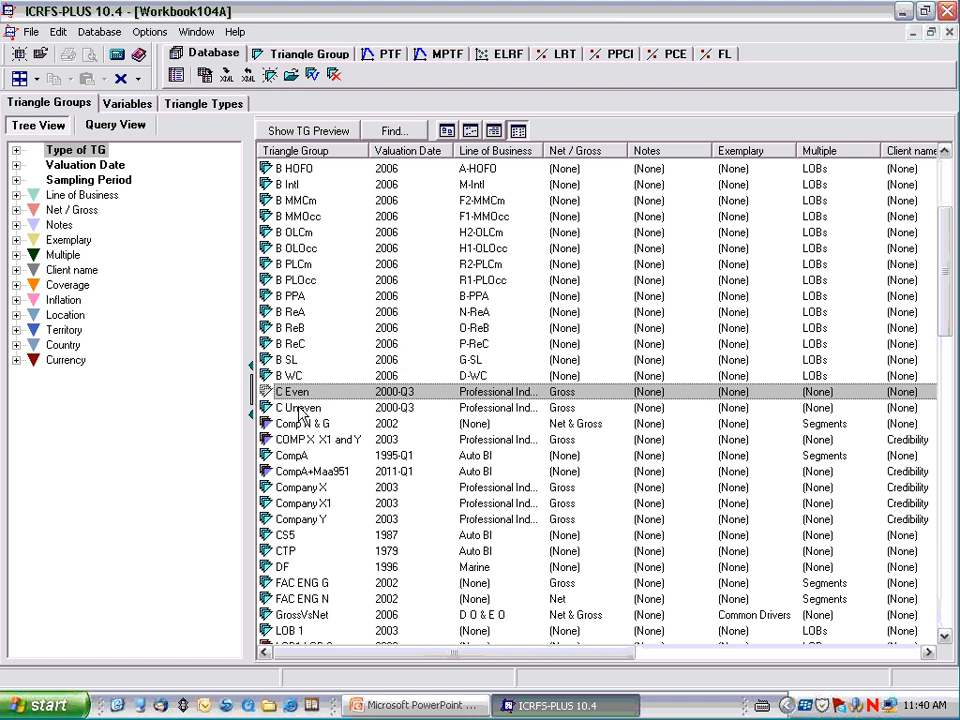
click(285, 535)
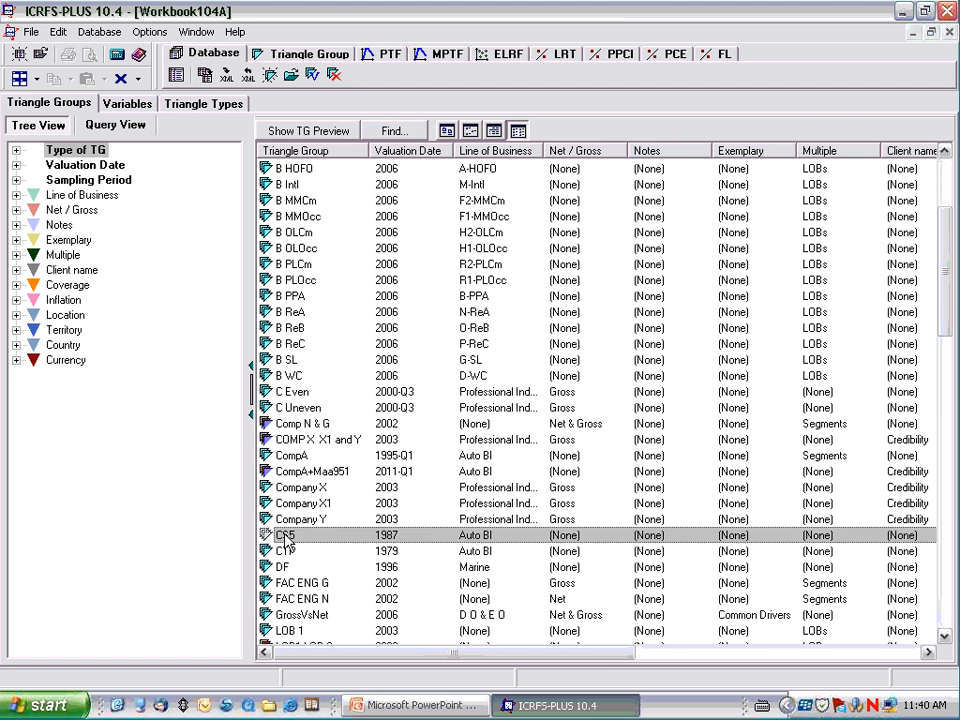
double_click(285, 535)
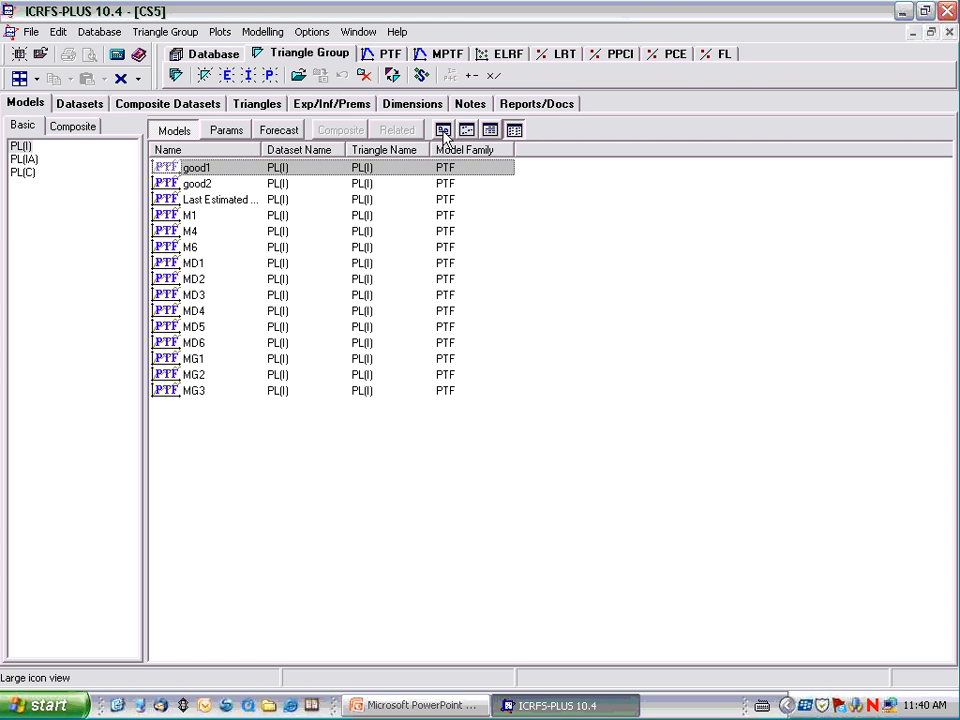
click(415, 104)
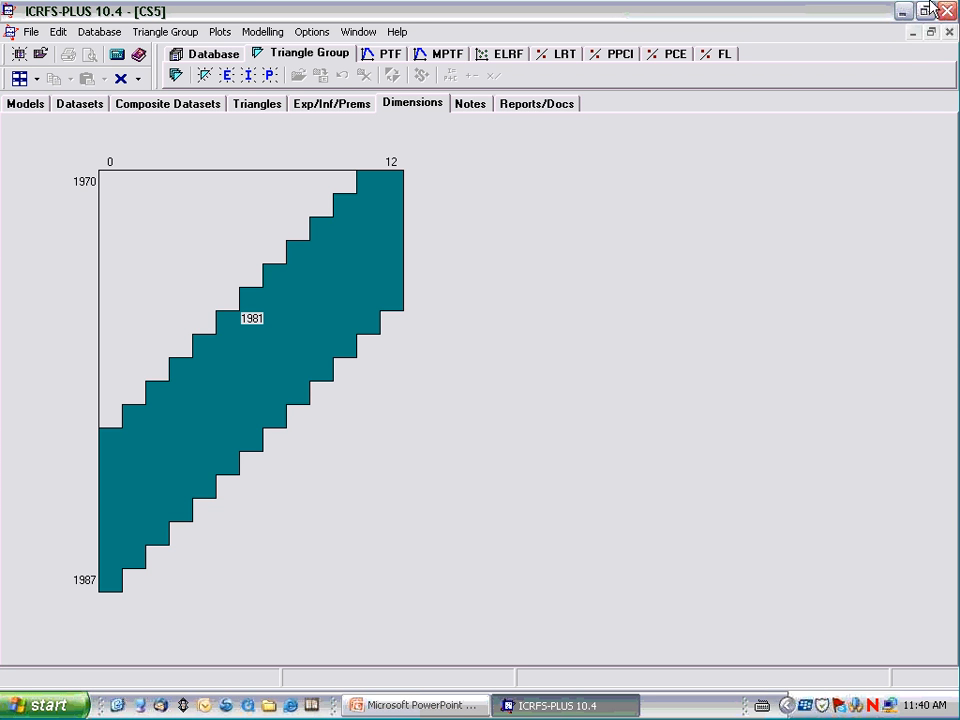
click(930, 33)
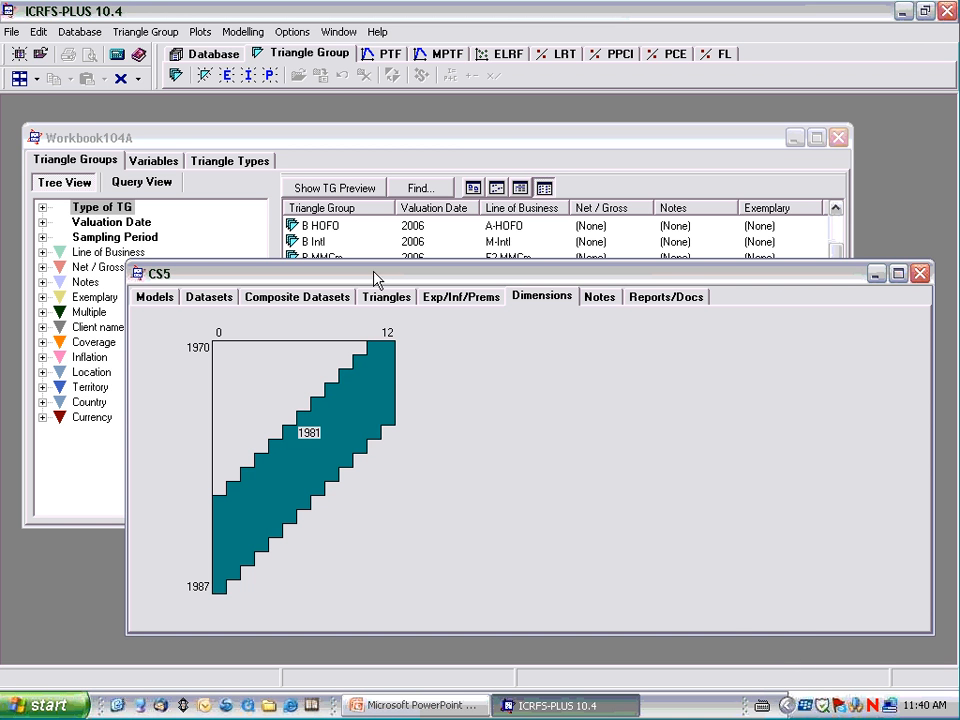
click(19, 80)
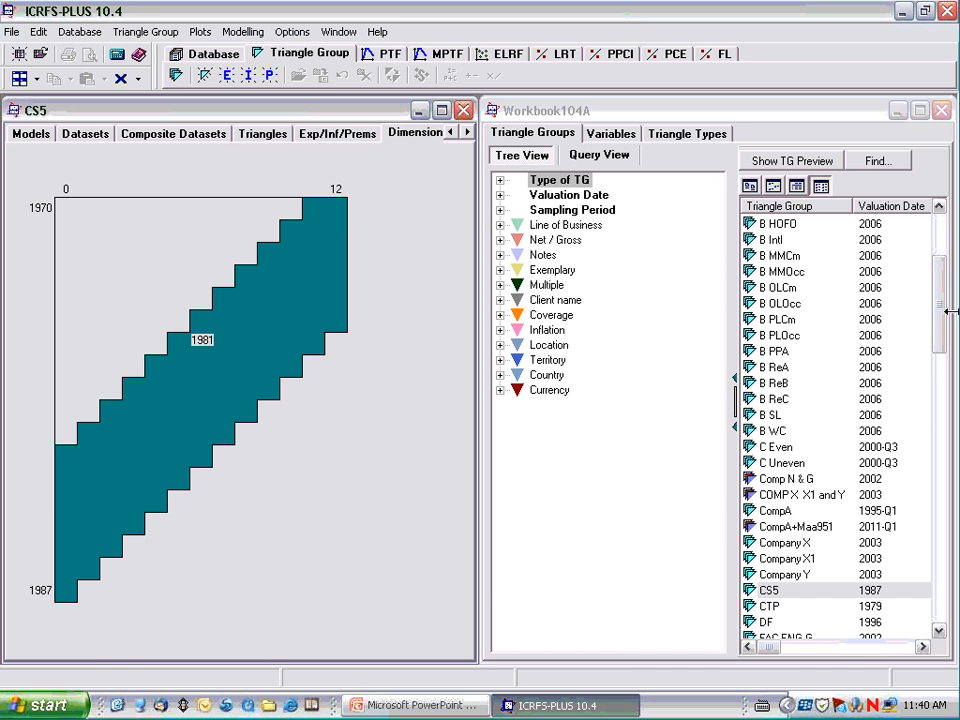
Start a new triangle group in Workbook104A, keep the CS5 dimensions uncovered, and name the group CS5 Copy.
click(831, 321)
right_click(831, 321)
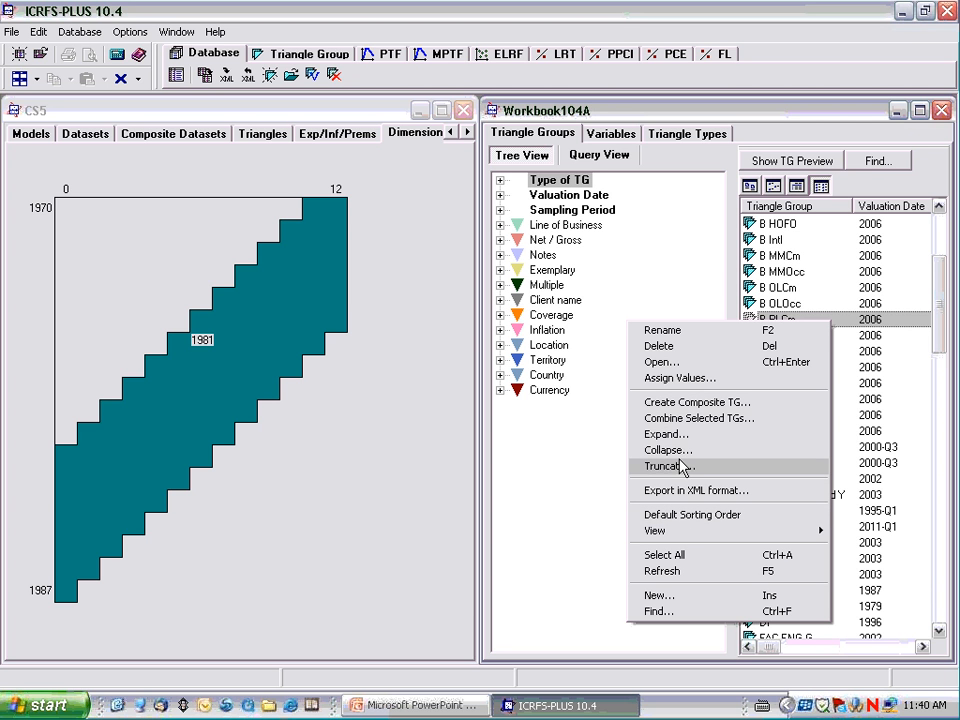
click(676, 596)
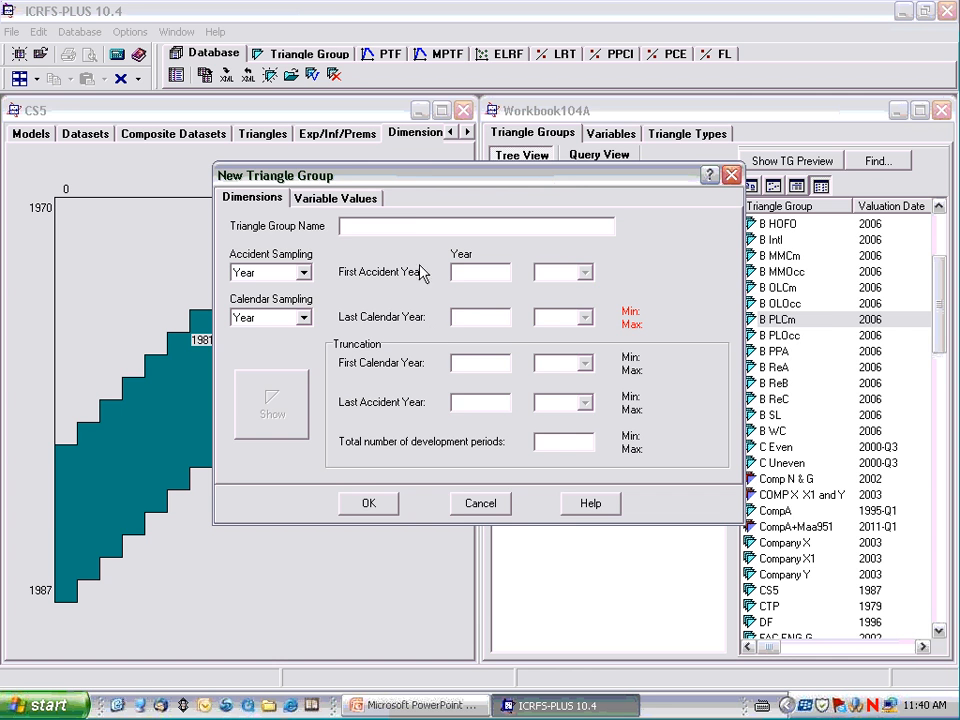
drag(463, 183, 660, 173)
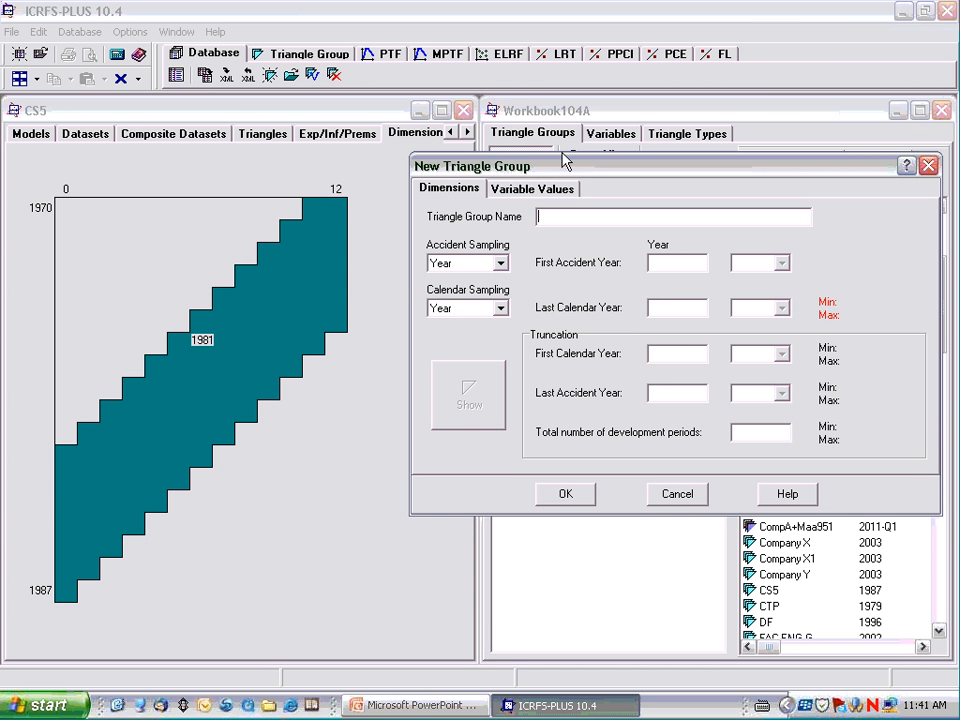
drag(563, 160, 574, 151)
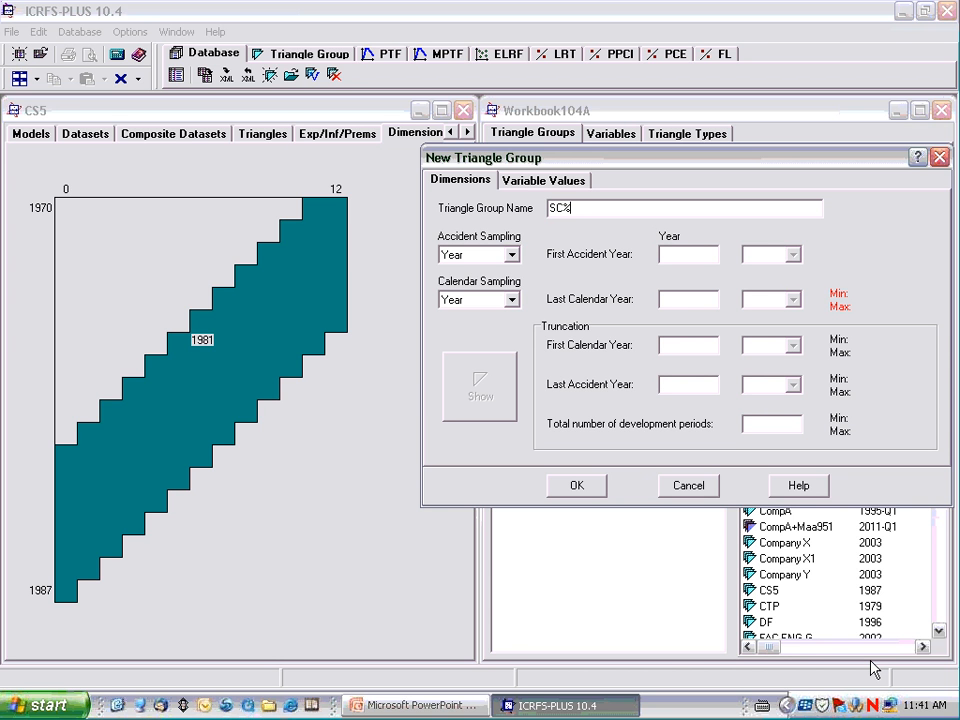
key(BackSpace)
key(BackSpace)
key(BackSpace)
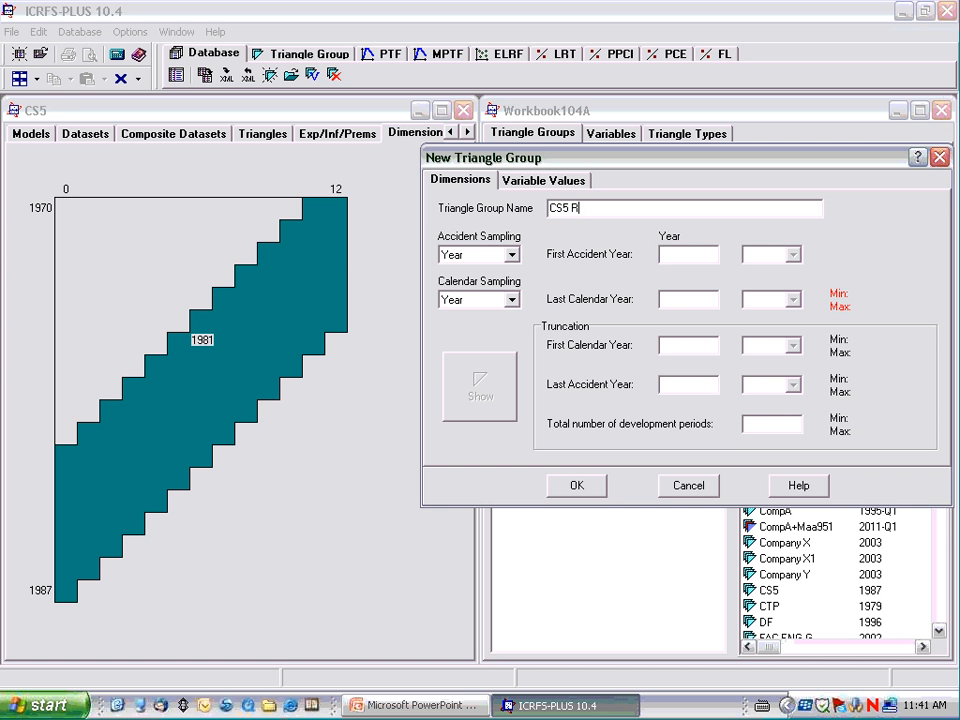
key(BackSpace)
Set the new group's first accident year to 1970 and its last calendar year to 1987.
click(671, 255)
text(1970)
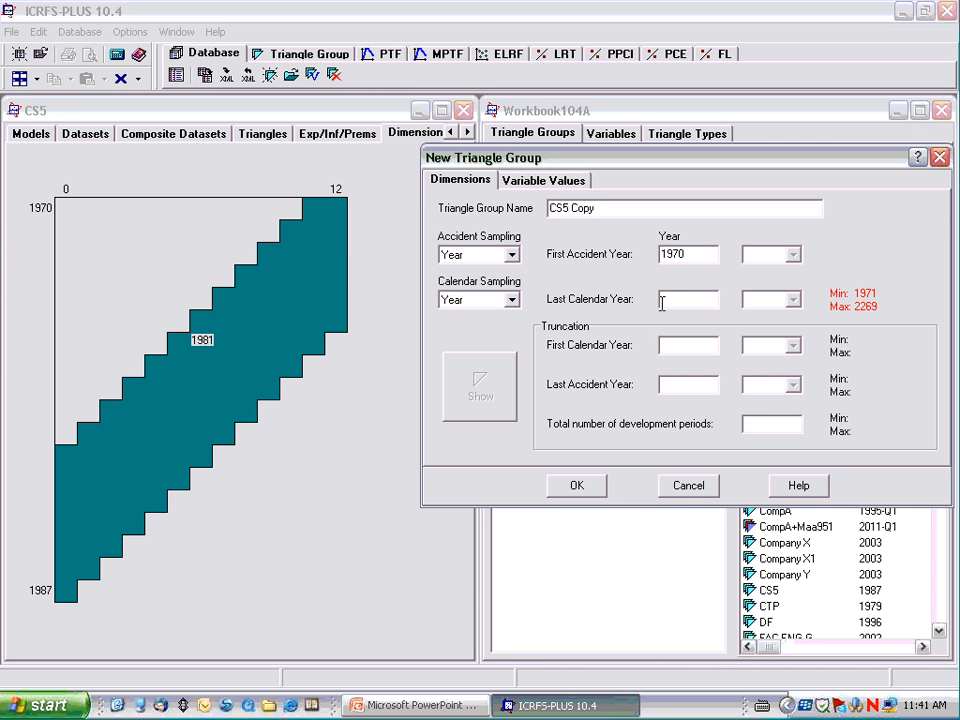
click(669, 298)
text(187)
drag(686, 298, 650, 313)
text(1987)
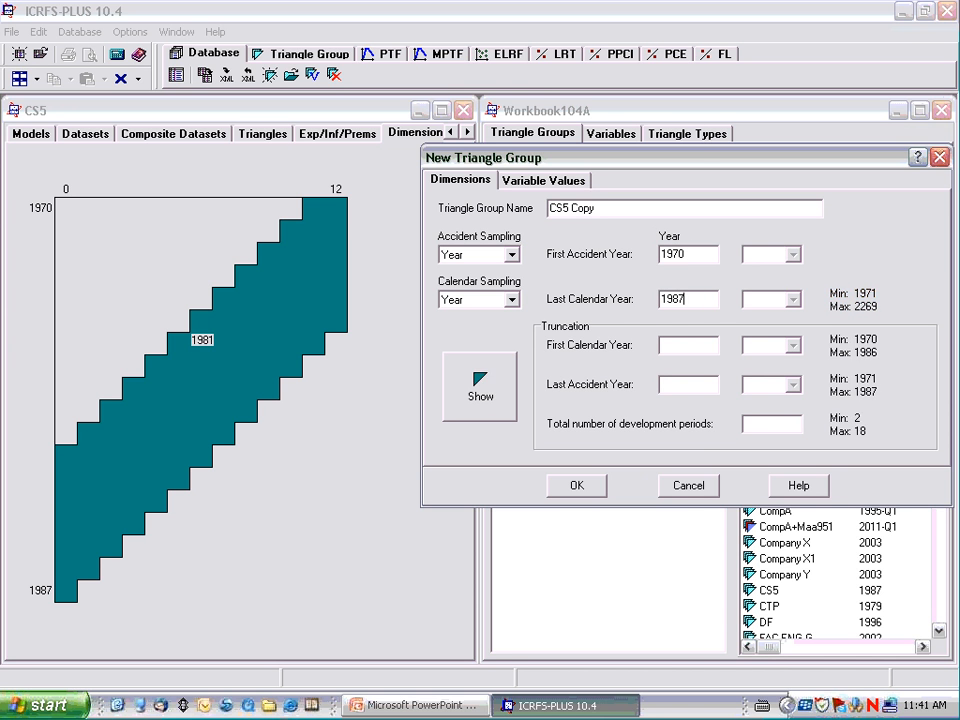
Truncate the new group to a first calendar year of 1981 and a total of 13 development periods.
click(668, 340)
text(1981)
click(756, 423)
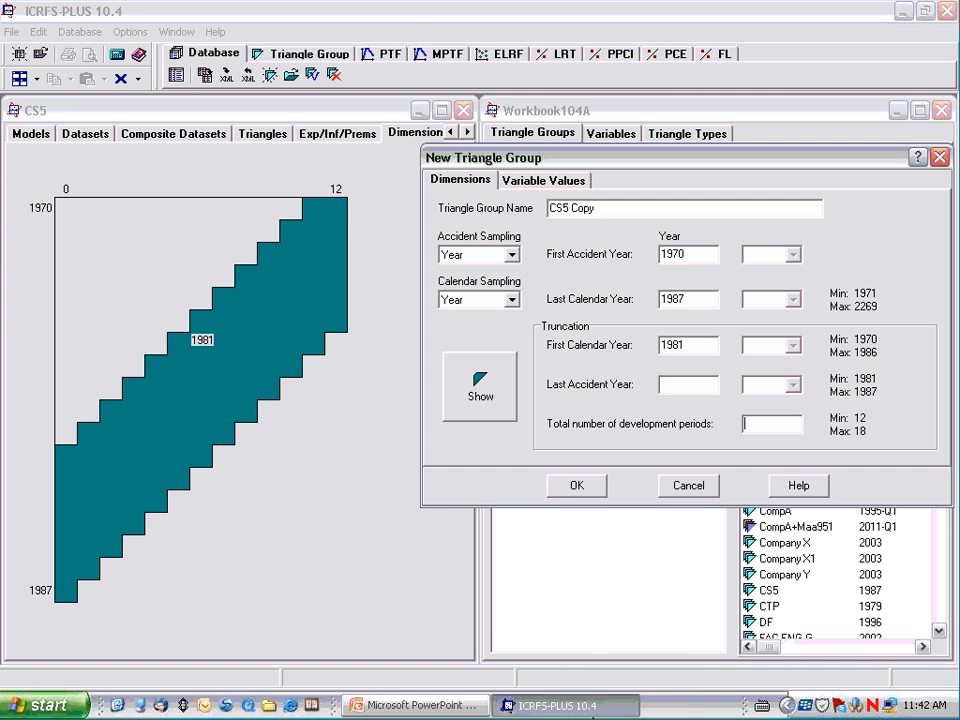
text(13)
Preview the shape of the CS5 Copy triangle group against CS5 and create the group.
click(458, 384)
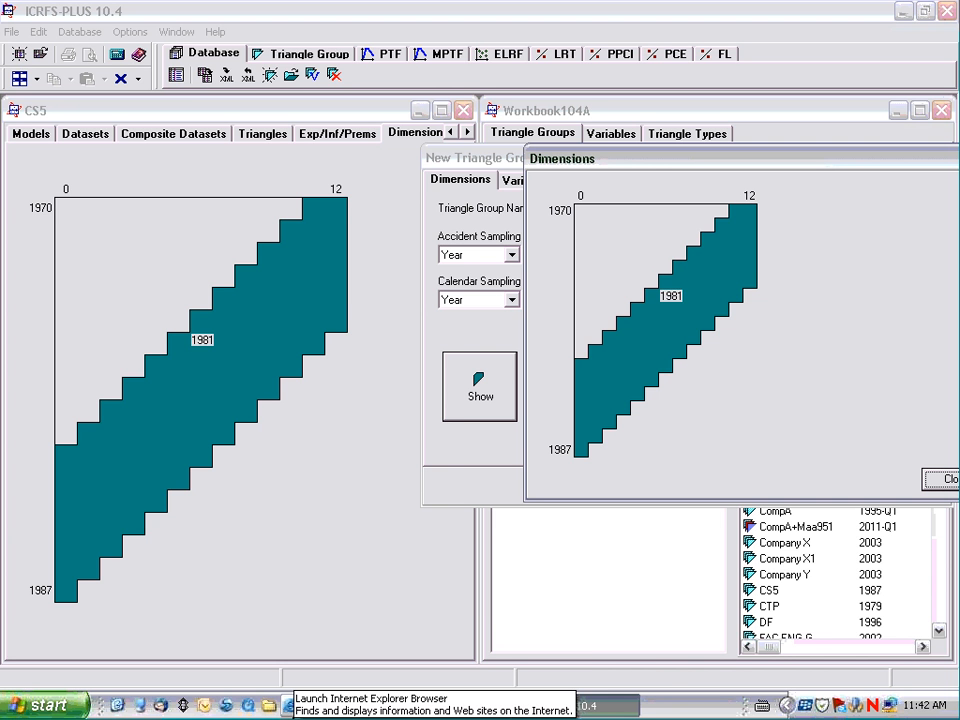
click(938, 479)
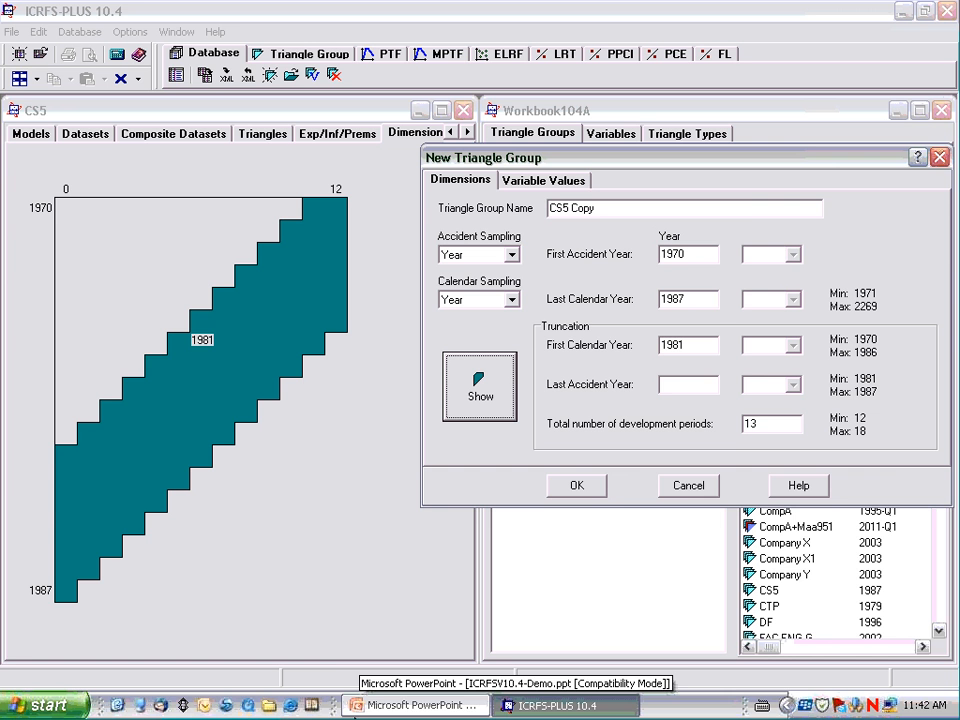
click(578, 490)
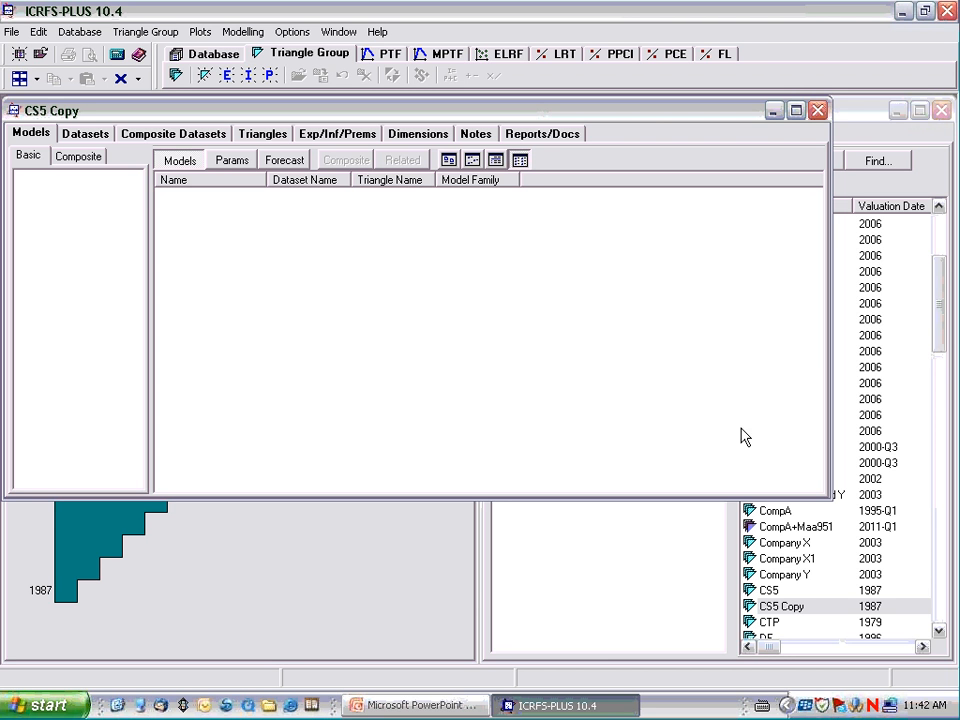
Tile CS5 Copy beside CS5 with the database view minimized, and copy the PL(I) triangle from CS5 into CS5 Copy.
click(36, 79)
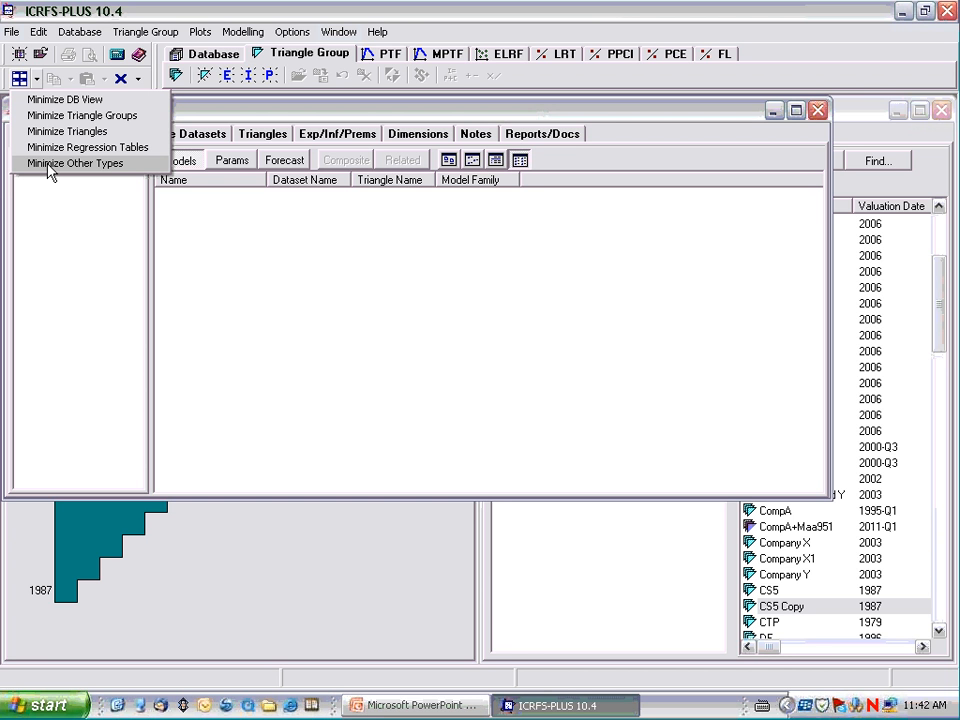
click(52, 100)
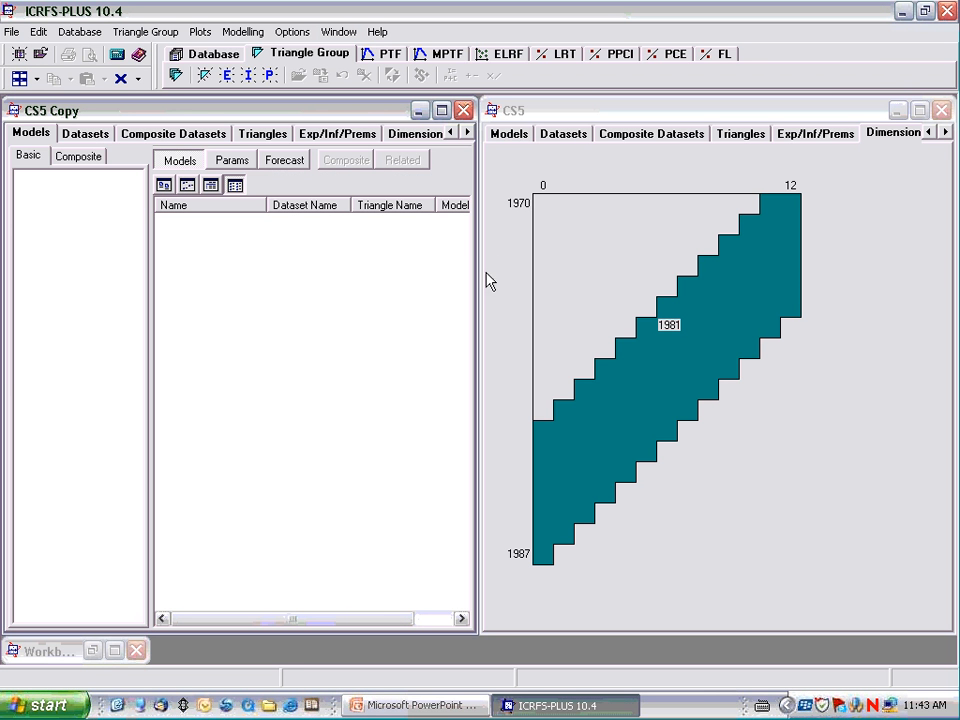
click(566, 142)
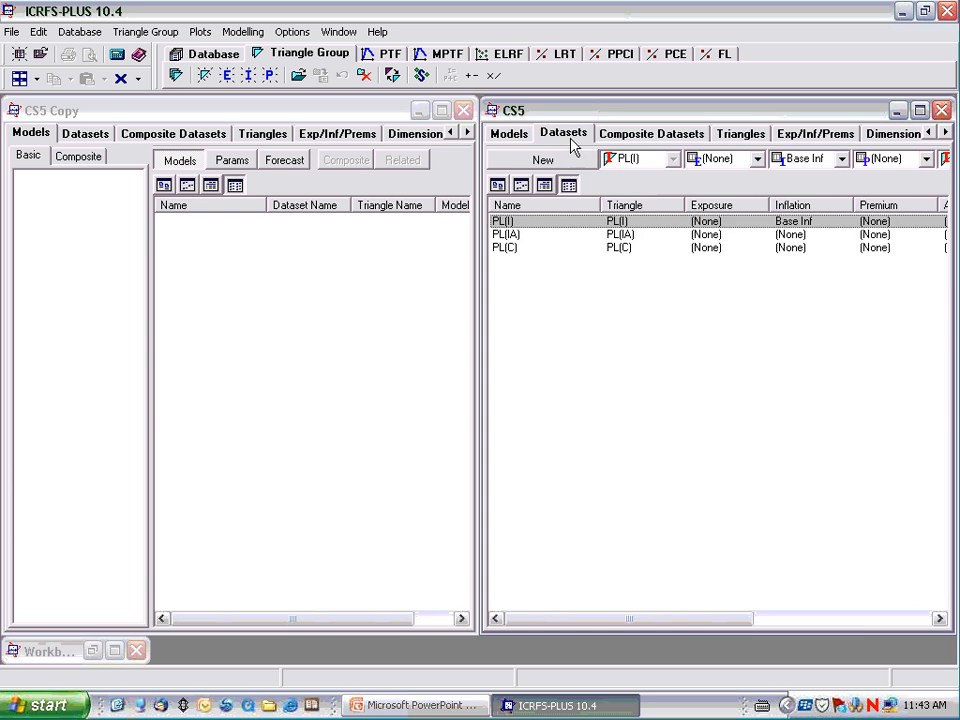
click(740, 136)
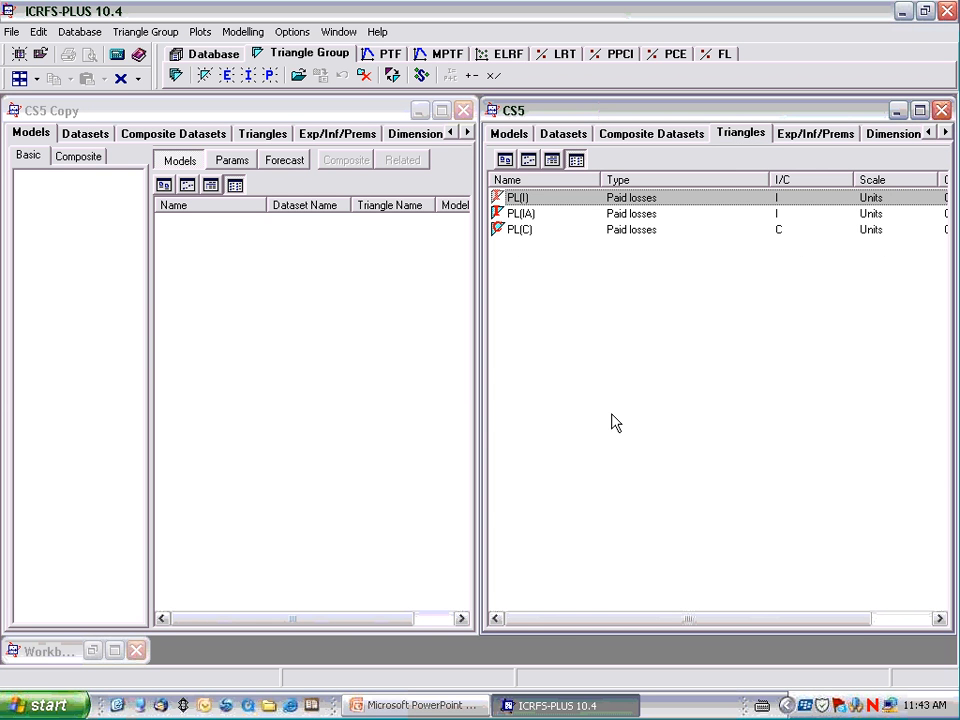
click(258, 136)
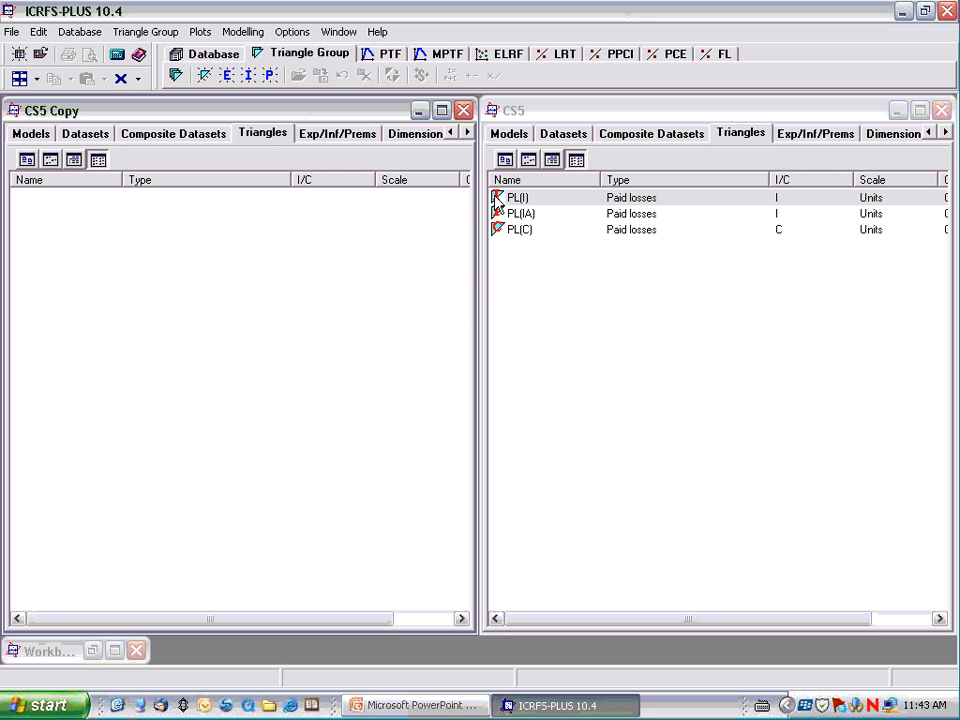
drag(497, 199, 80, 212)
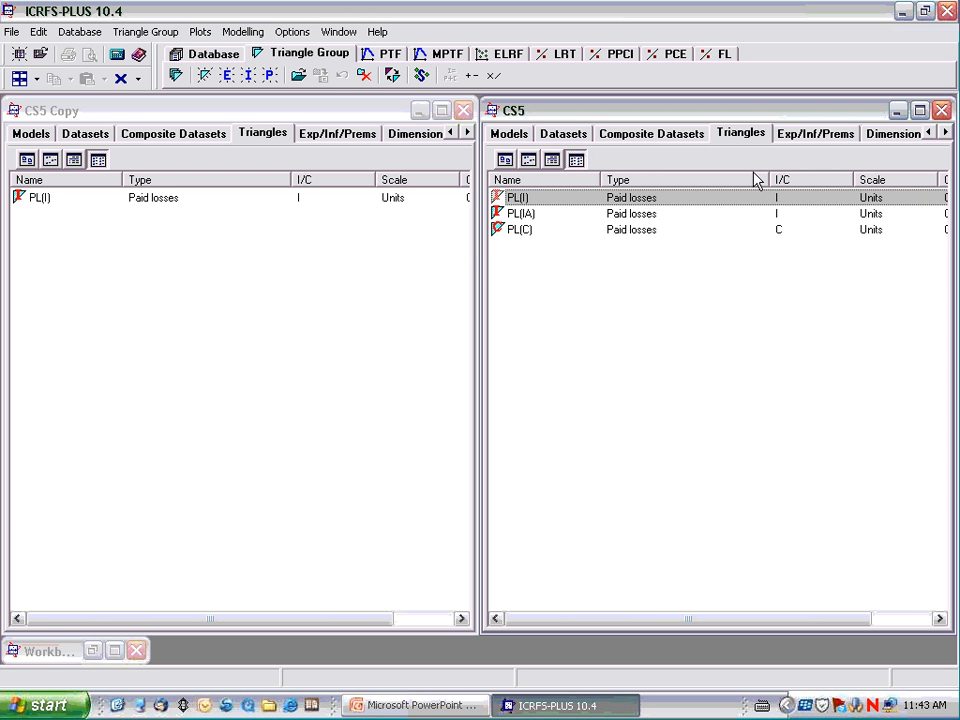
Copy the Base Inf inflation vector from CS5 into CS5 Copy.
click(790, 138)
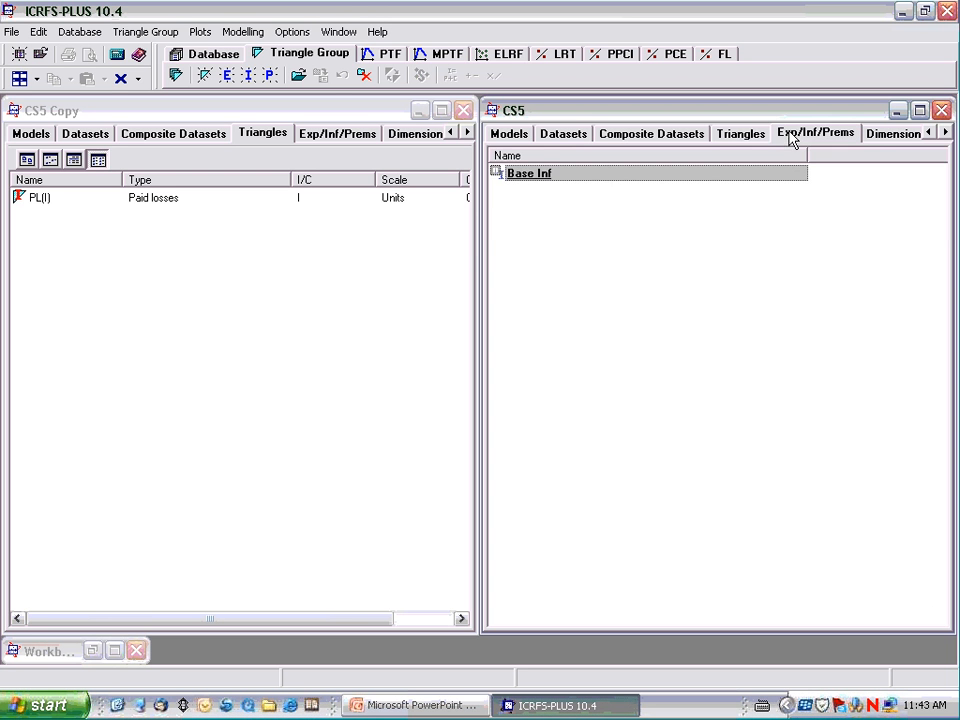
click(325, 138)
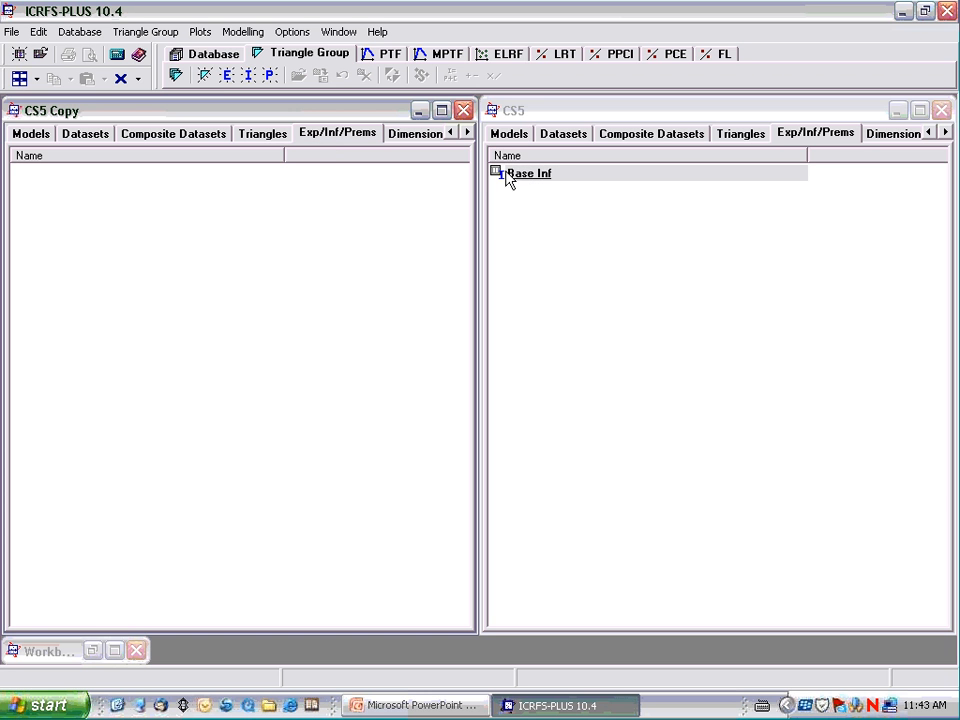
drag(508, 176, 75, 205)
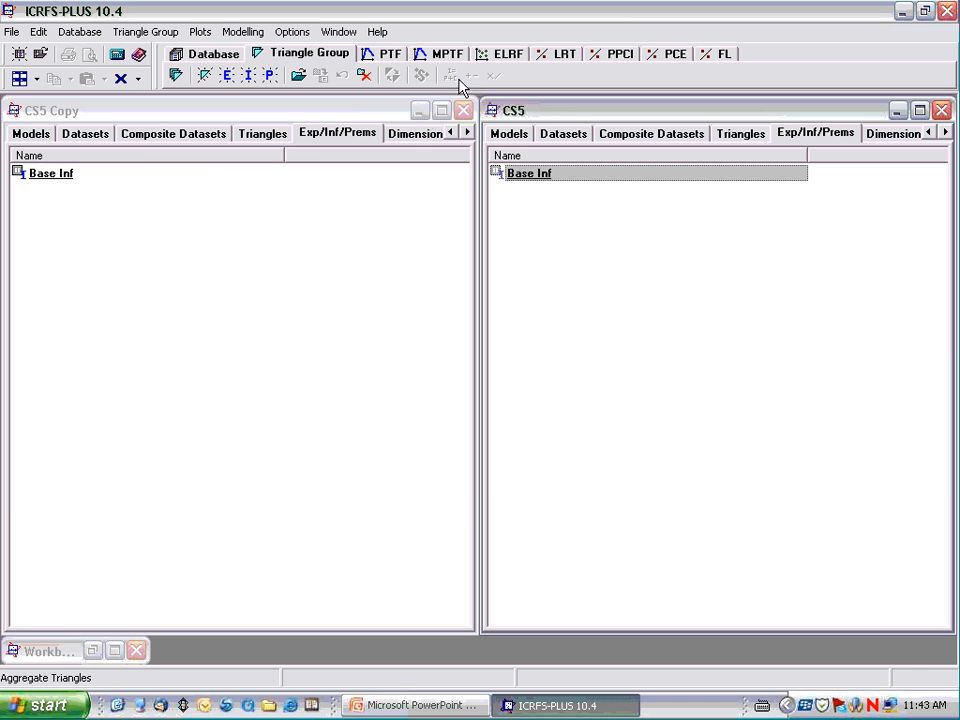
Copy the PL(I), PL(IA) and PL(C) datasets together from CS5 into the datasets of CS5 Copy.
click(136, 136)
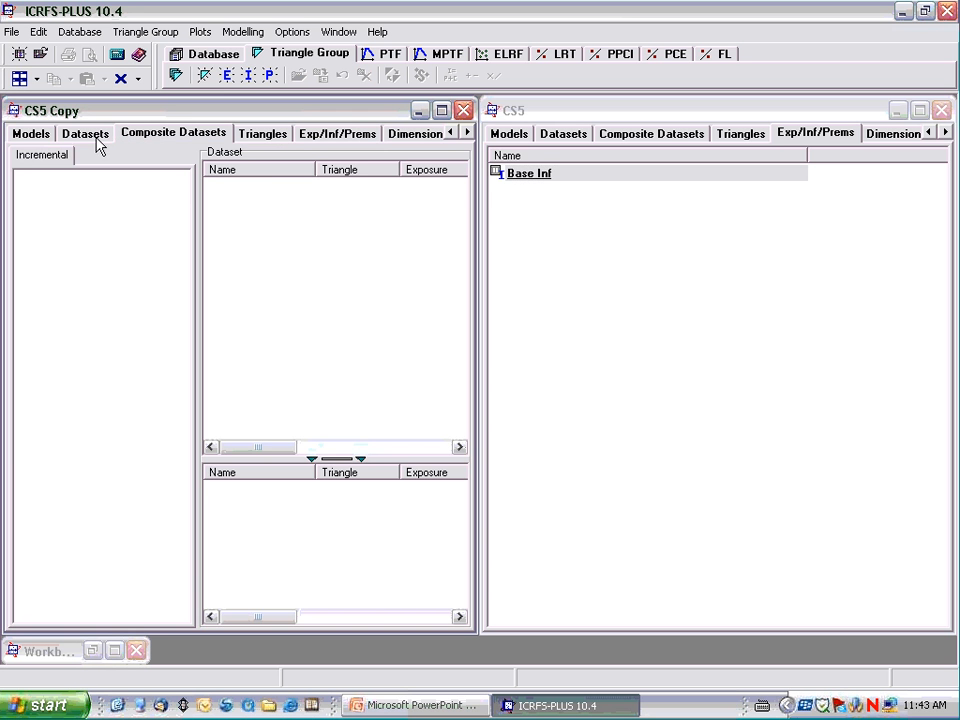
click(30, 134)
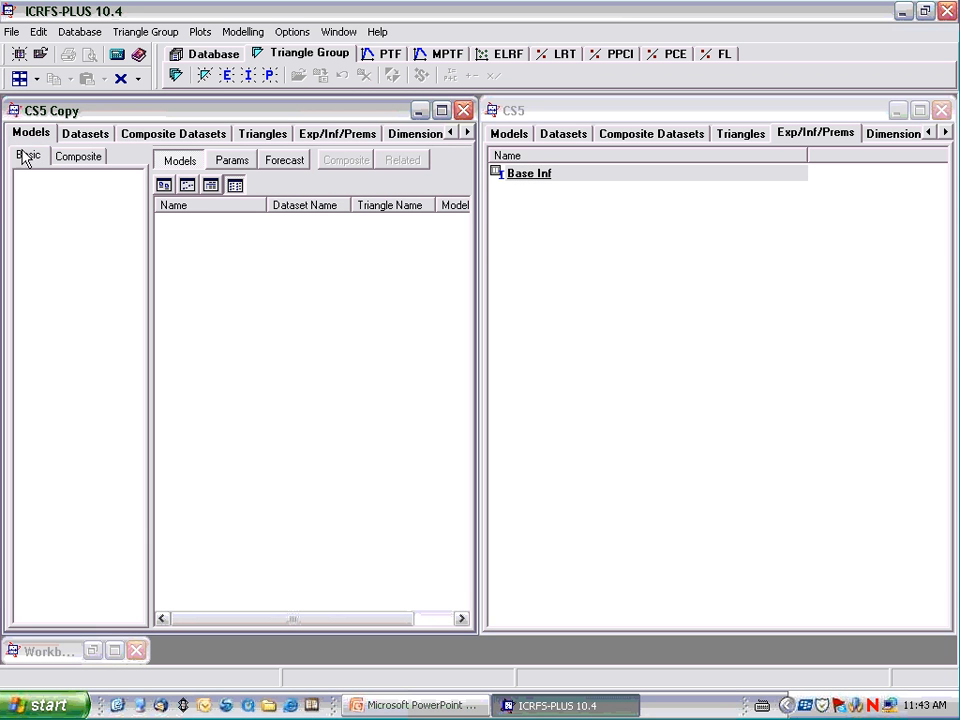
click(87, 134)
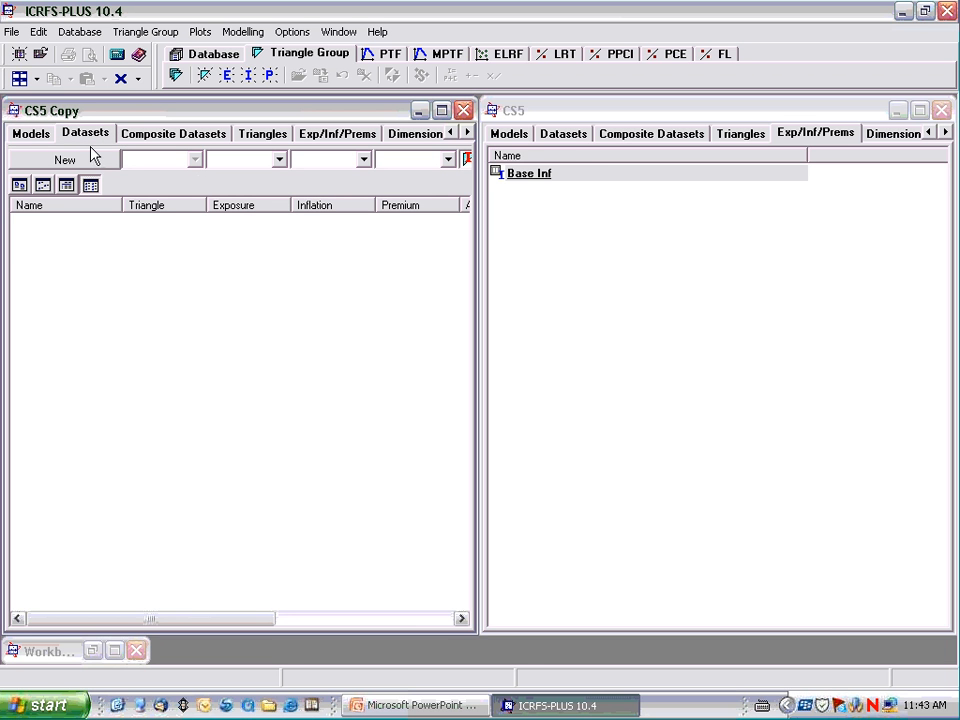
click(567, 137)
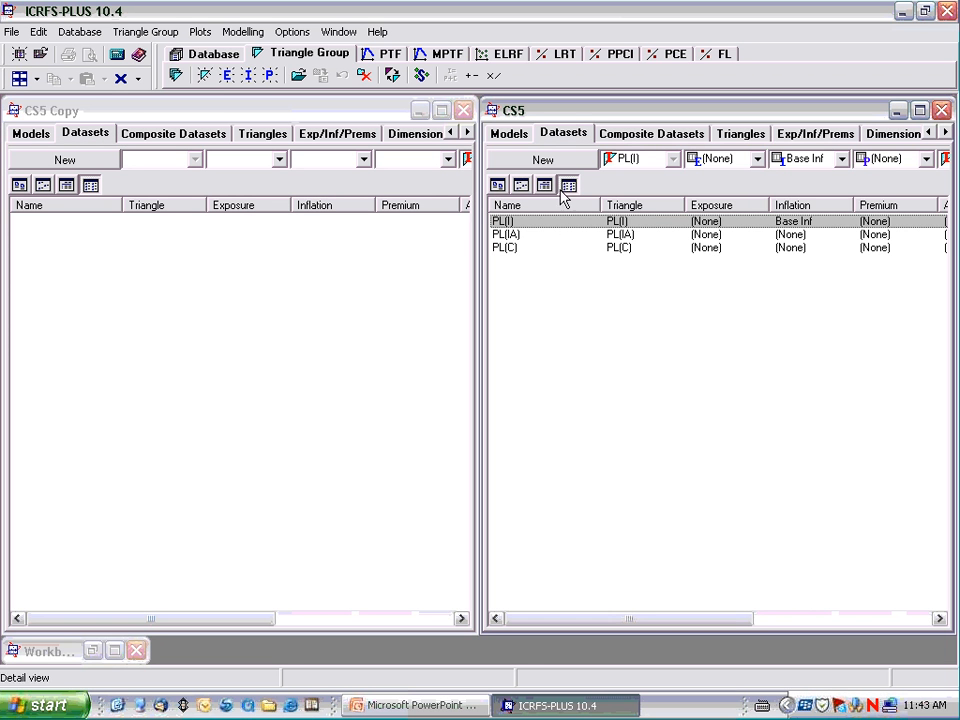
ctrl+click(502, 234)
ctrl+click(501, 245)
drag(499, 230, 40, 231)
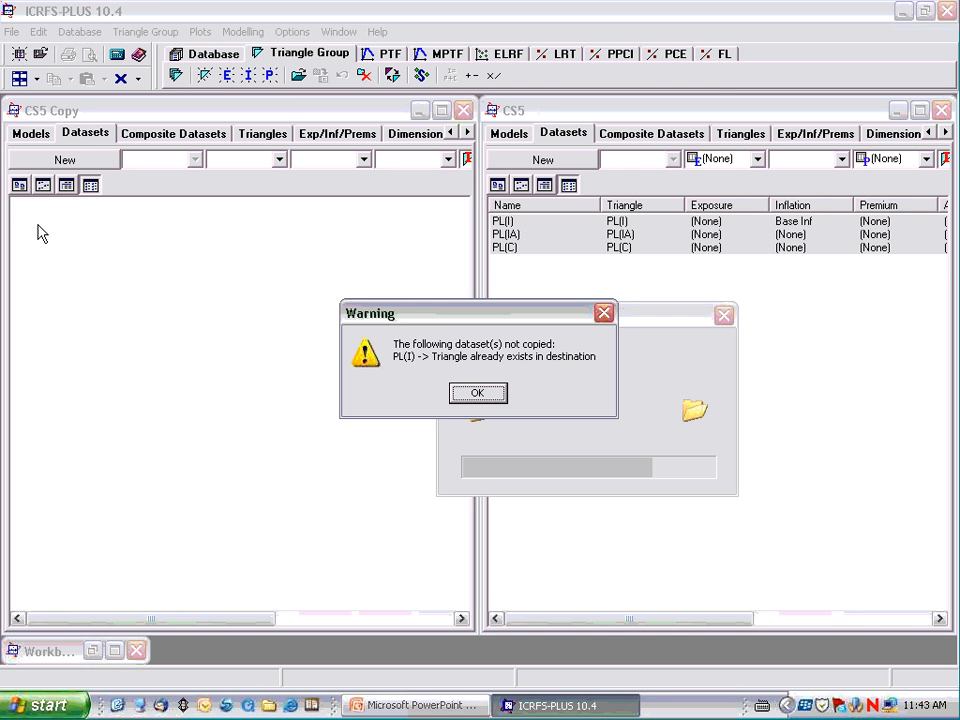
click(484, 395)
click(172, 358)
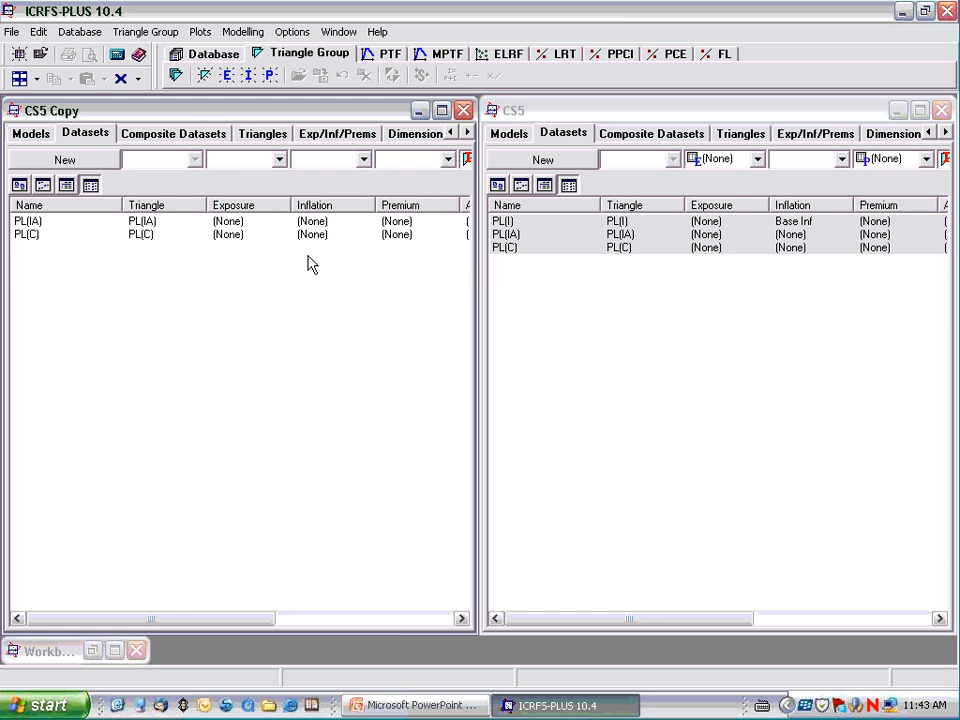
Create a new dataset in CS5 Copy from the PL(I) triangle, keeping the name PL(I).
click(257, 140)
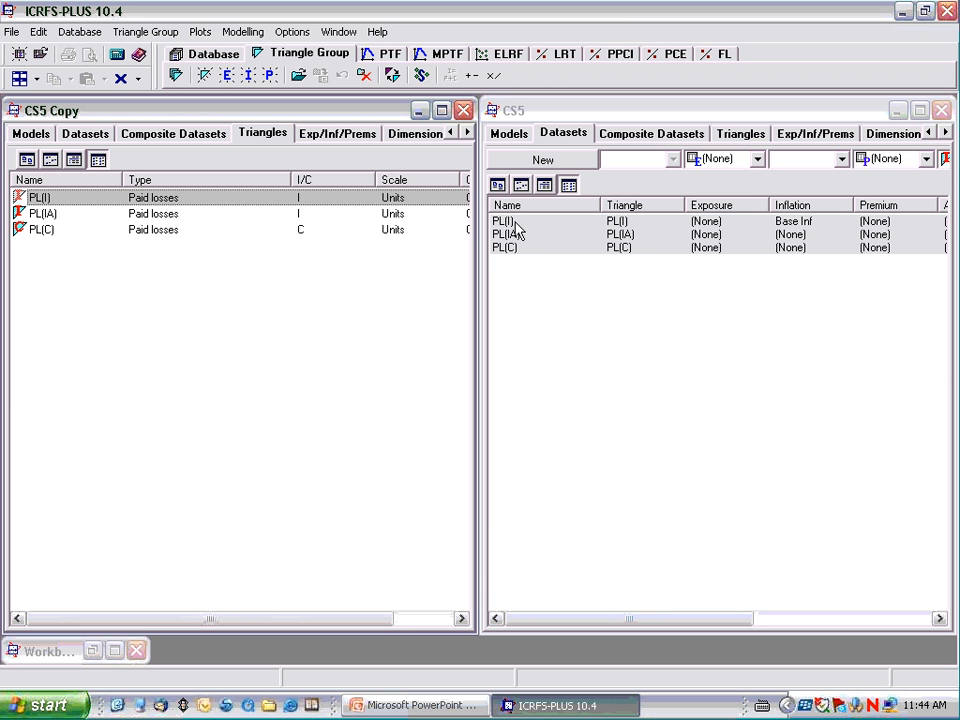
click(86, 134)
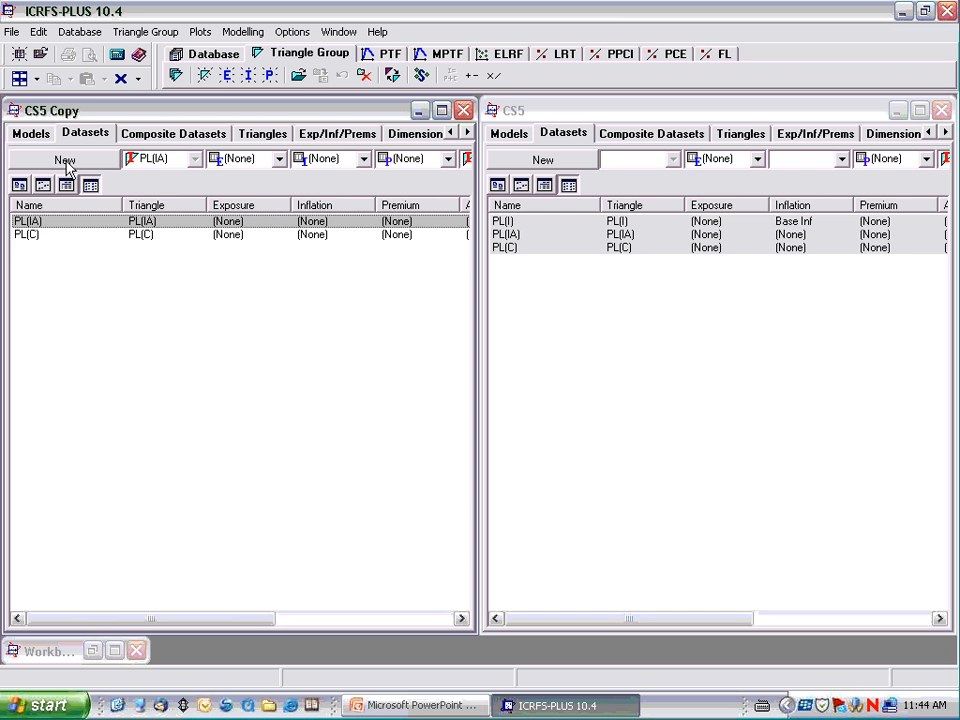
click(65, 162)
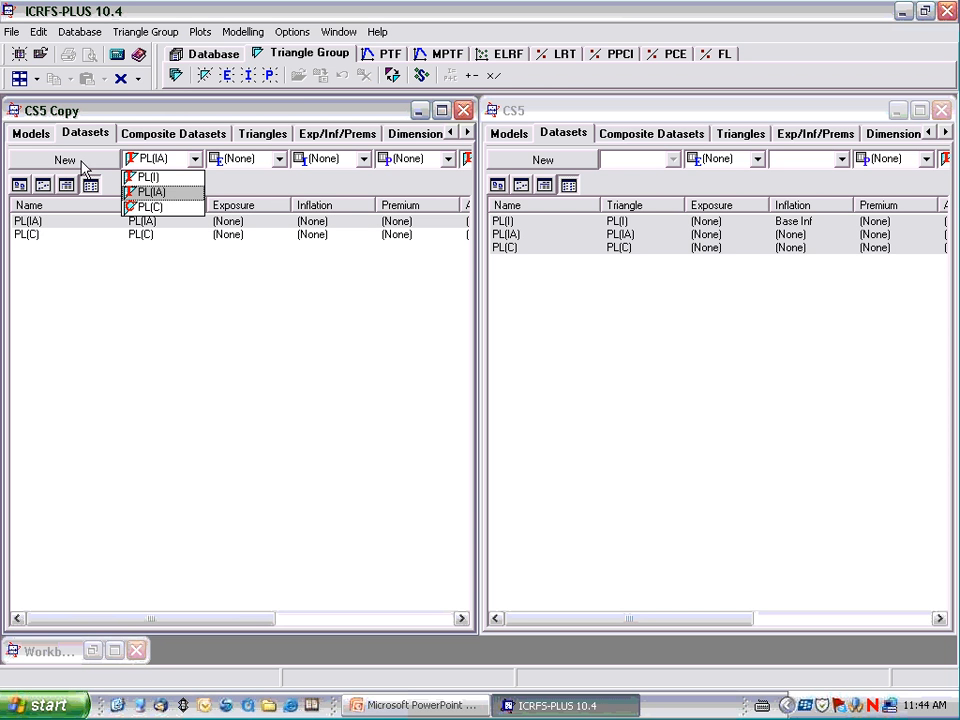
click(146, 178)
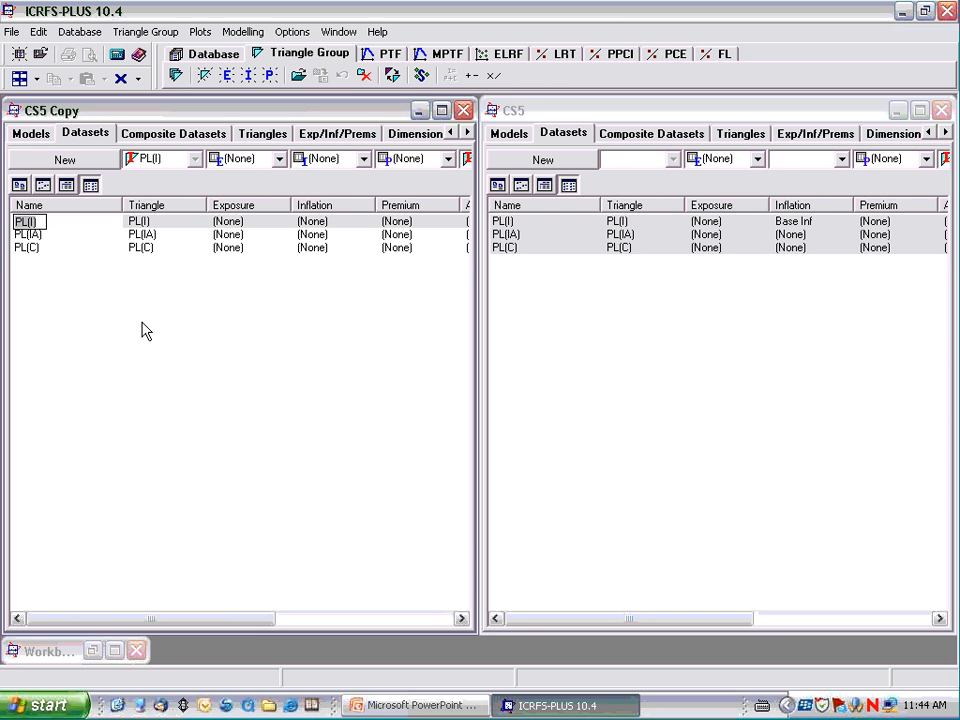
key(Return)
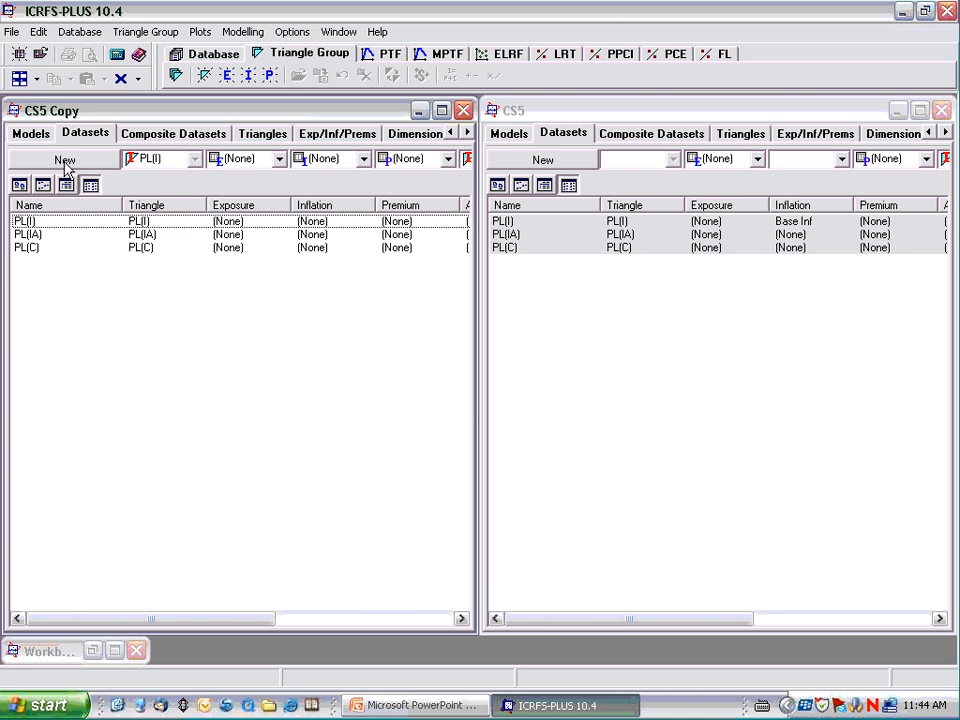
click(155, 159)
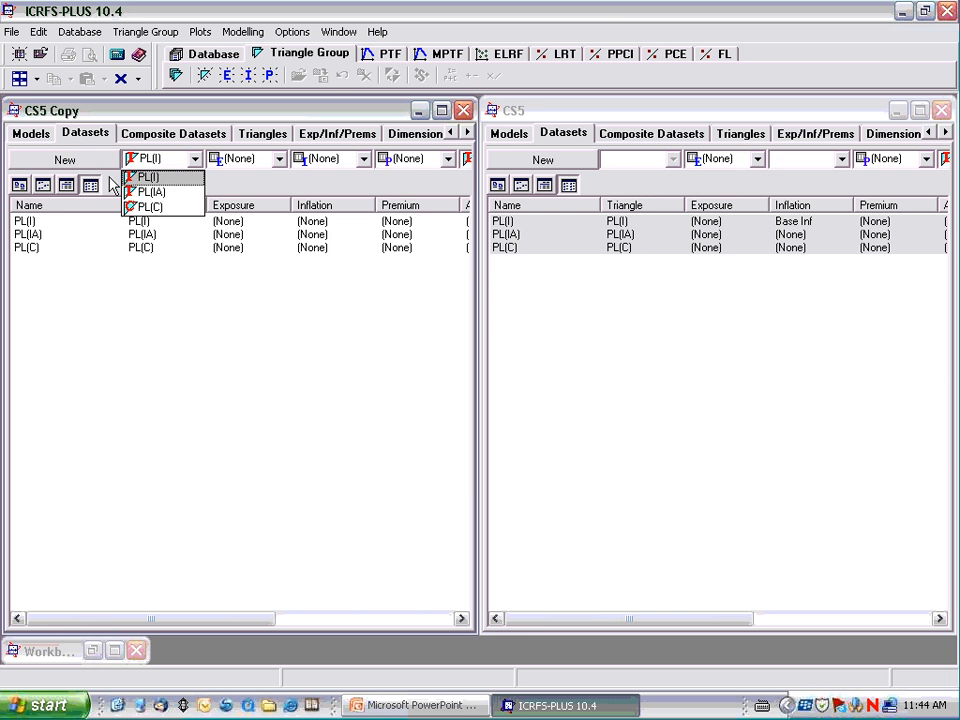
click(214, 181)
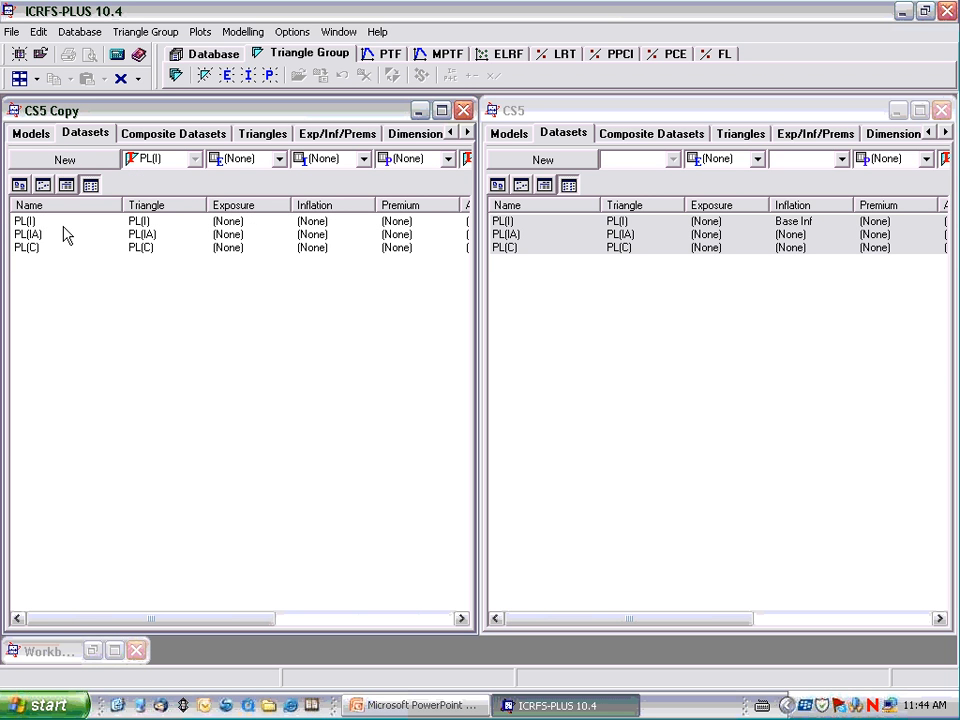
Sort the CS5 Copy datasets by inflation and set the inflation of the PL(C) dataset to Base Inf.
click(29, 229)
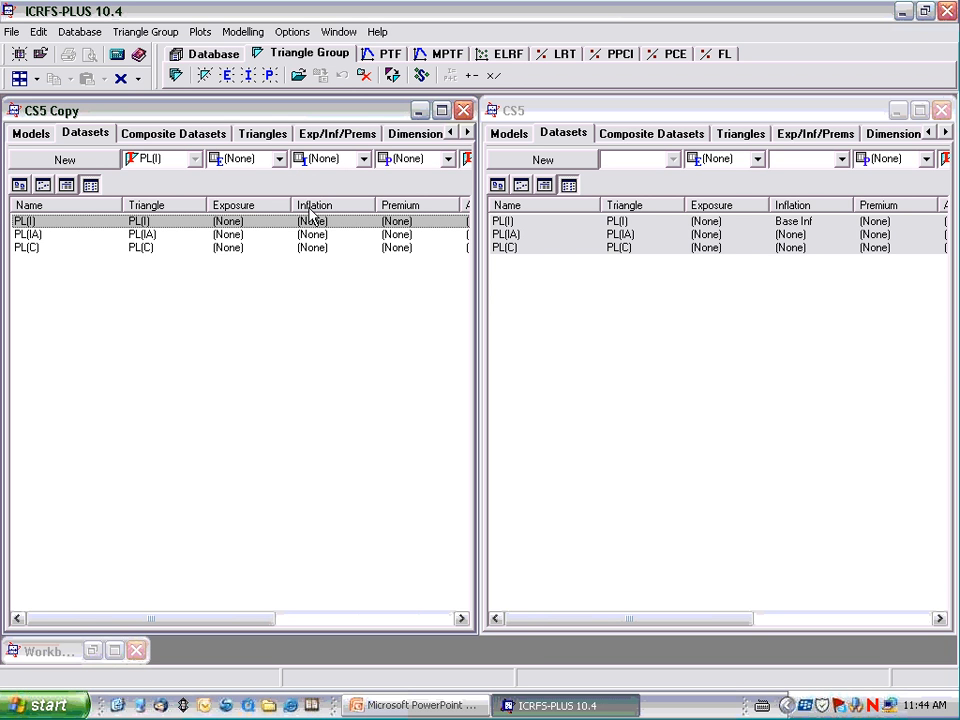
click(310, 209)
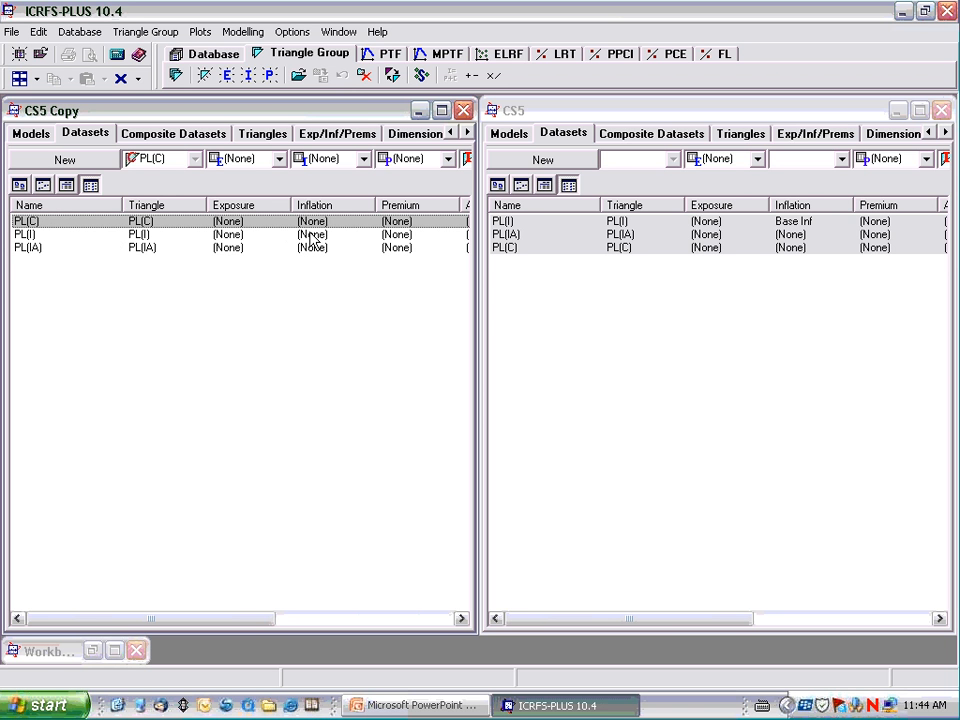
click(364, 161)
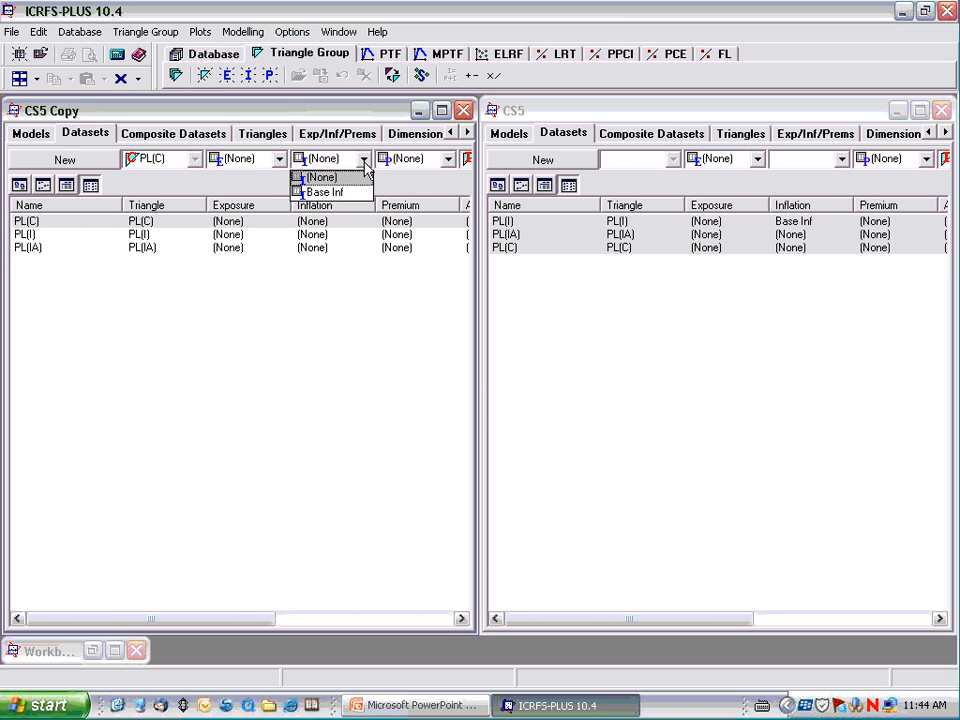
click(350, 192)
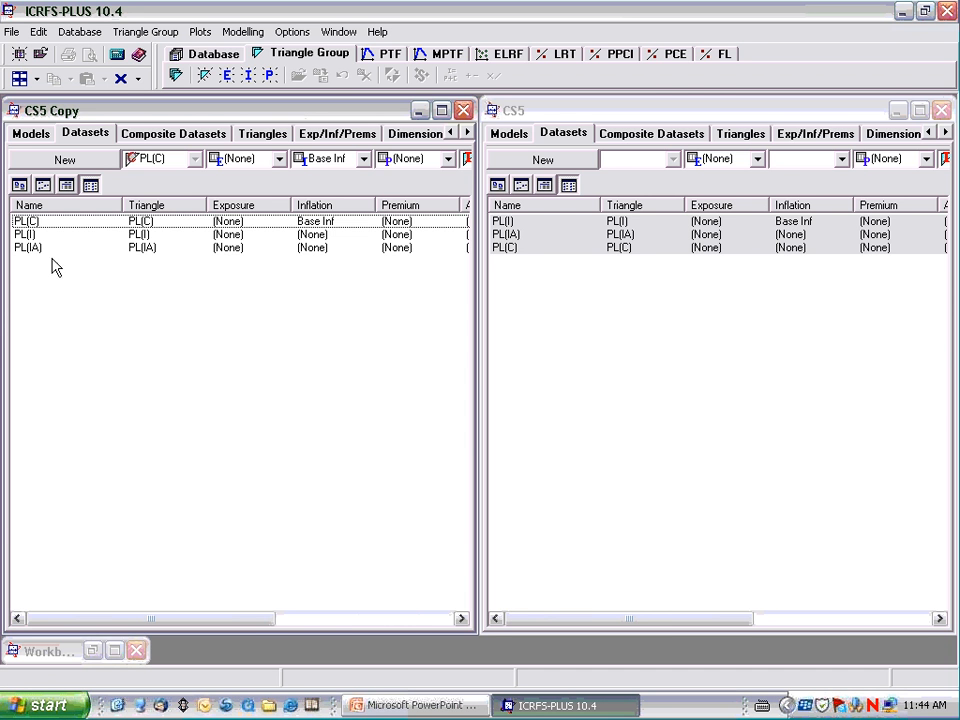
Copy the PTF models good1 and good2 of the PL(I) dataset from CS5 onto the PL(I) dataset in the CS5 Copy models.
click(30, 136)
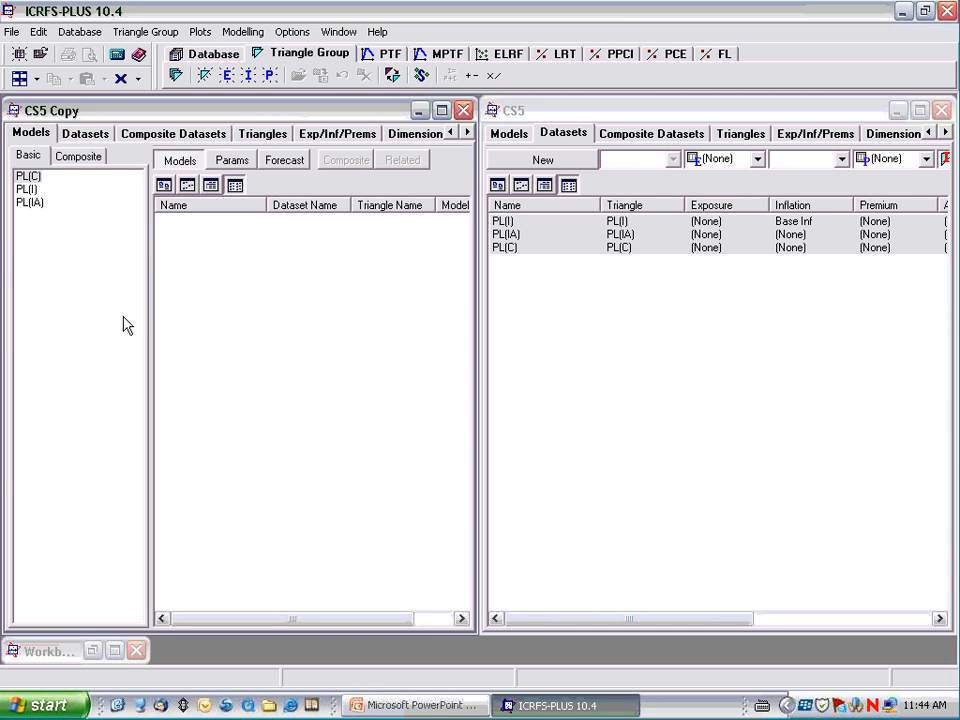
click(86, 135)
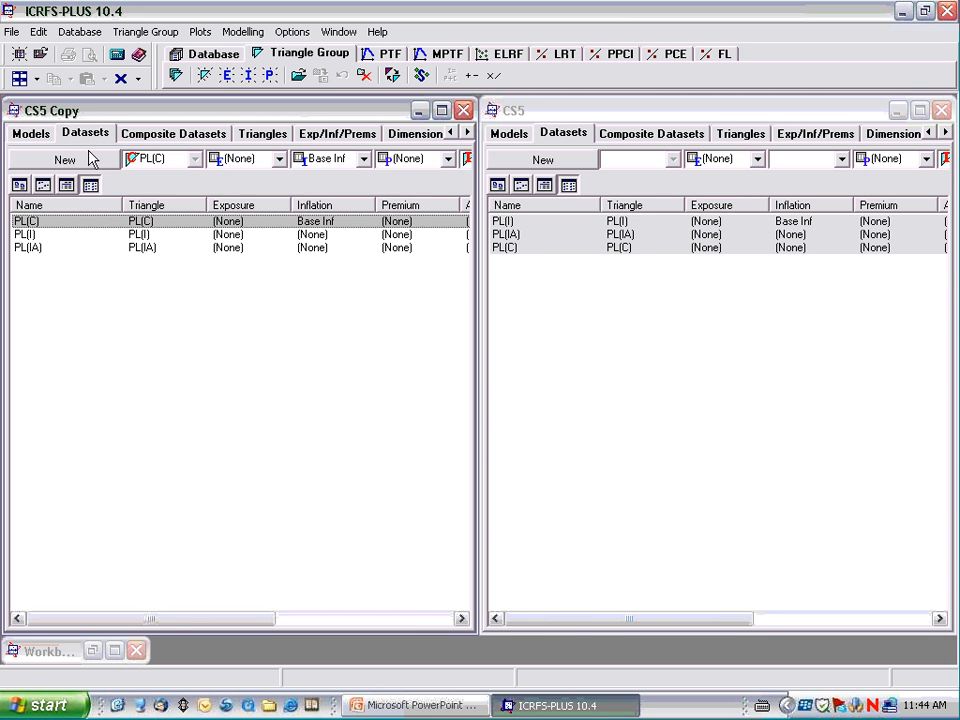
click(22, 138)
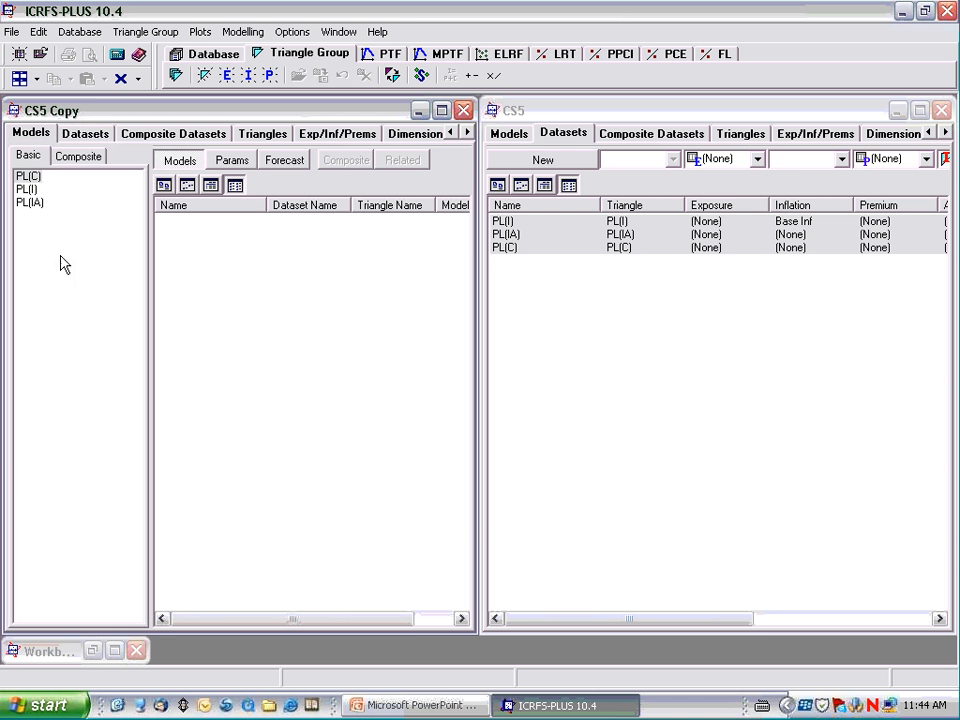
click(27, 190)
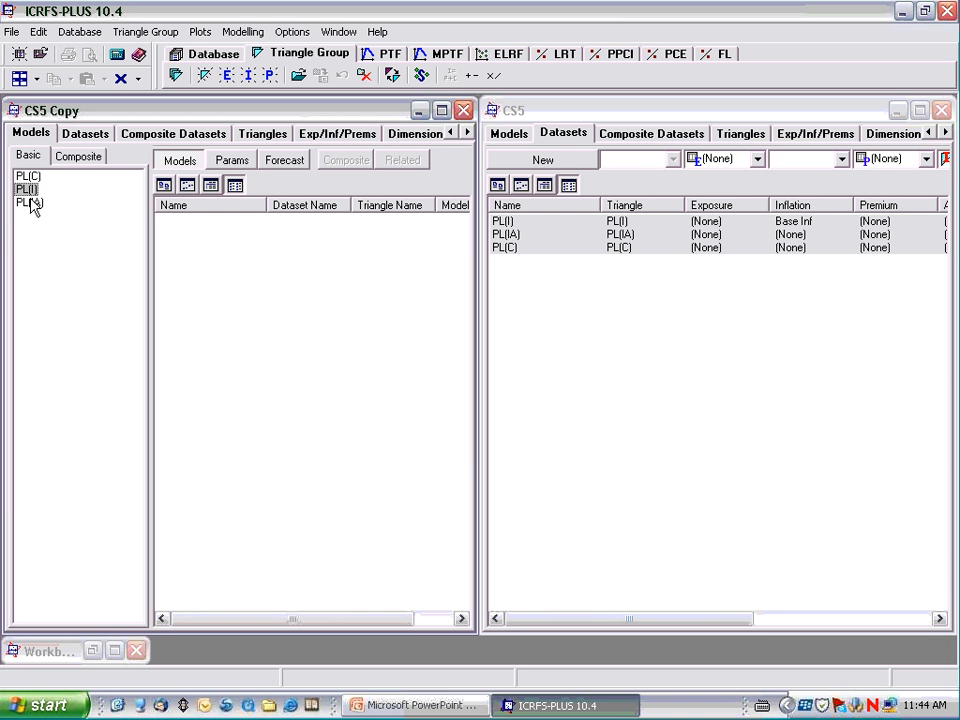
click(512, 134)
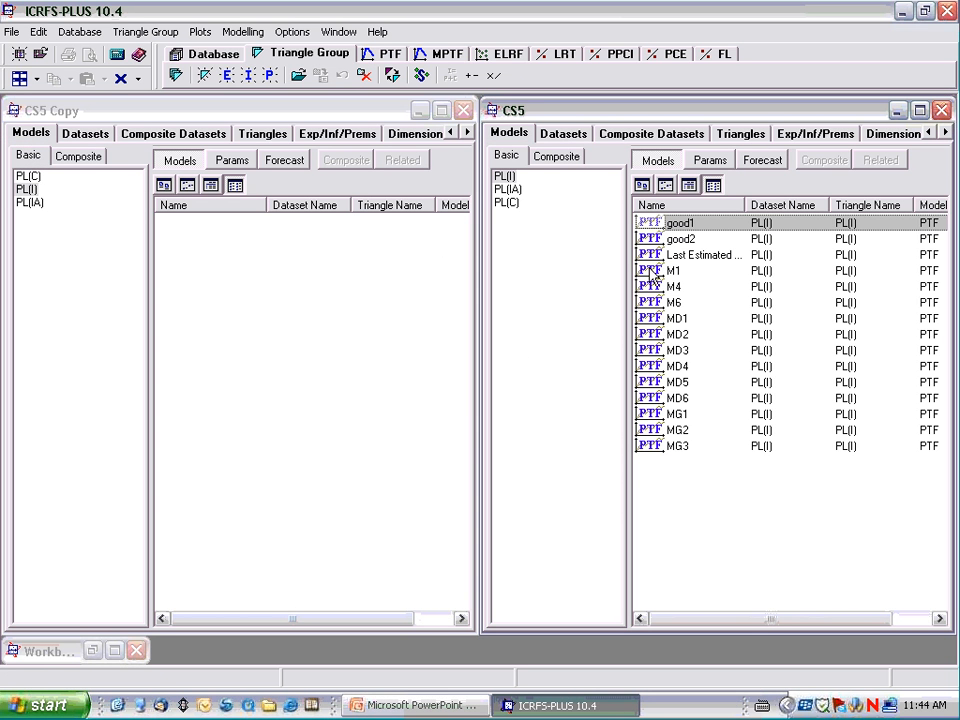
ctrl+click(662, 239)
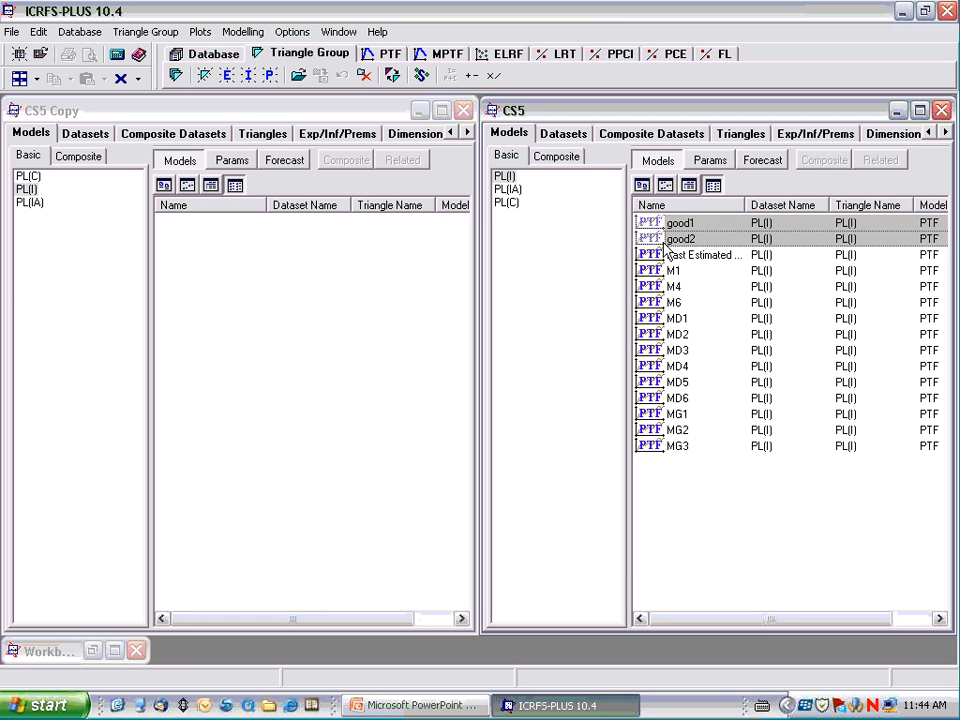
drag(662, 239, 29, 190)
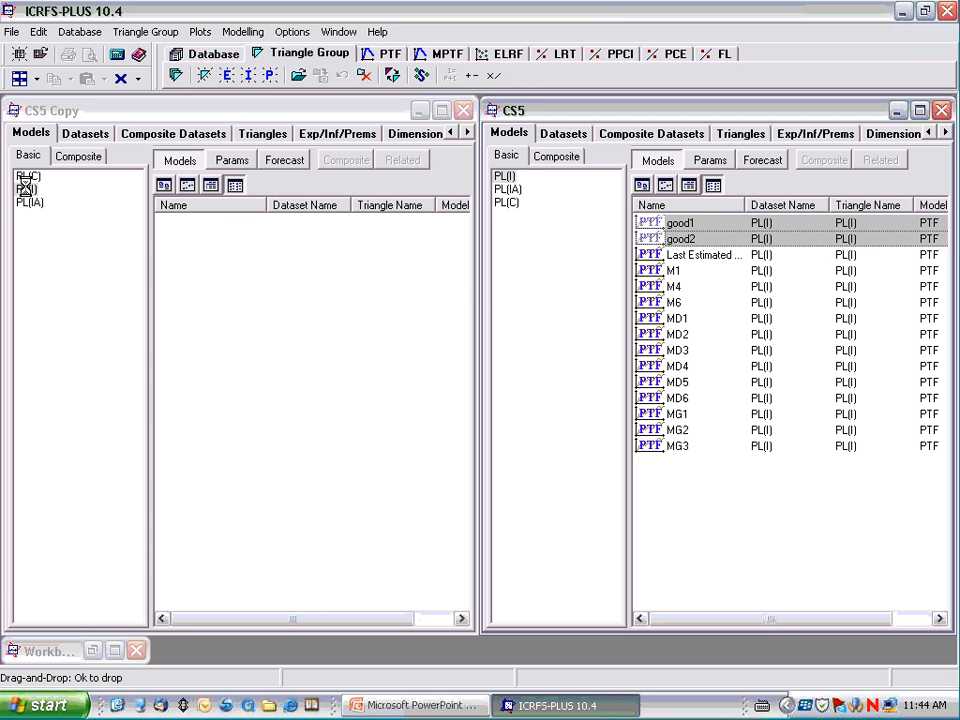